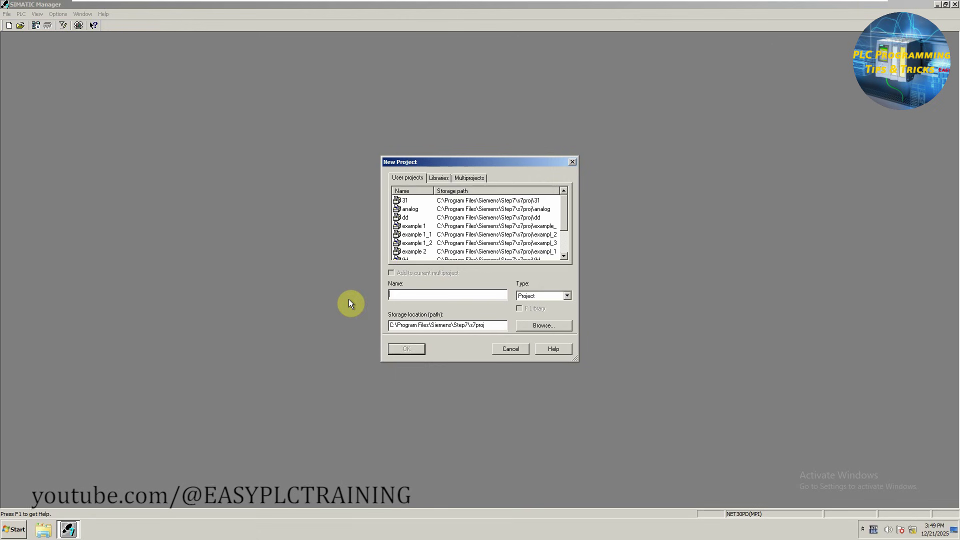
Create a new SIMATIC project named 33.
text(33)
key(Return)
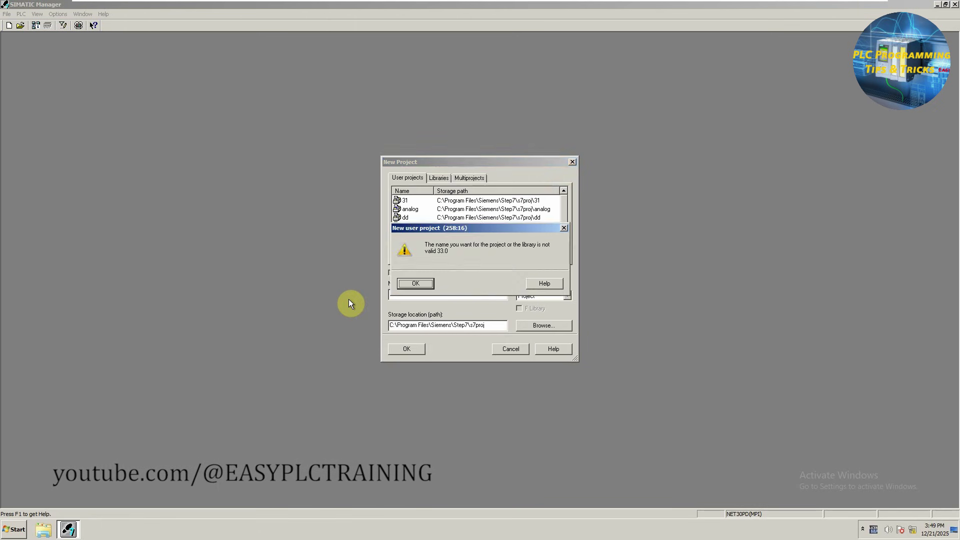
key(Return)
Insert a SIMATIC 300 station into project 33 and open its Hardware configuration.
right_click(49, 71)
mouse_move(75, 121)
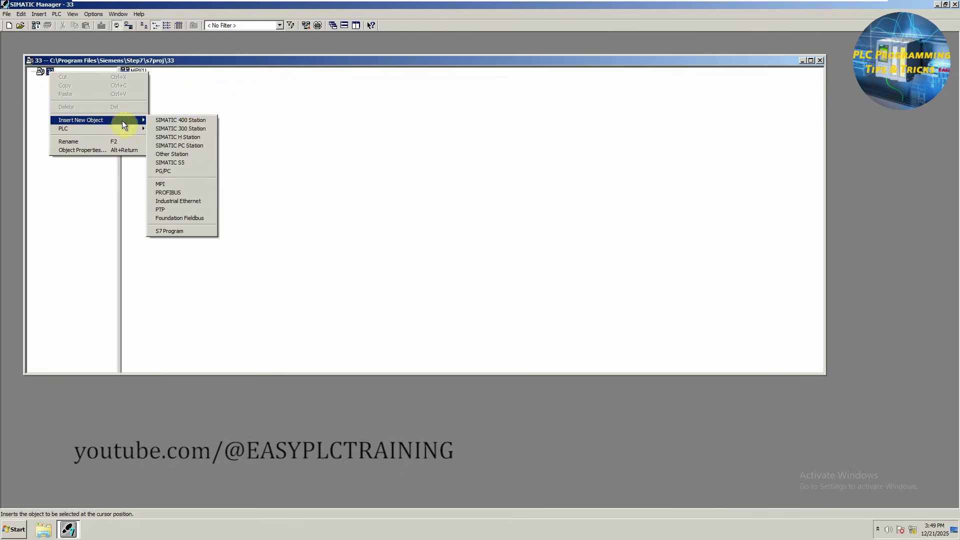
click(199, 130)
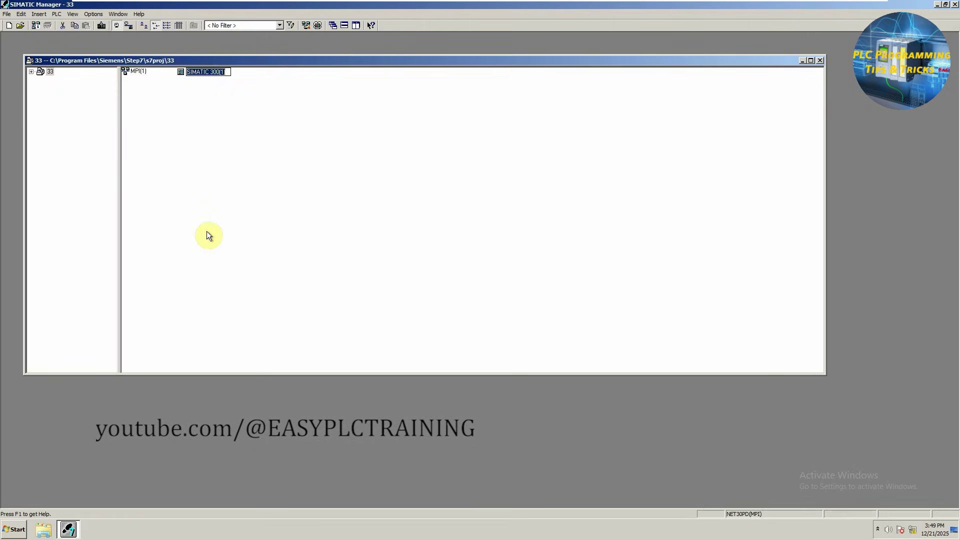
double_click(183, 75)
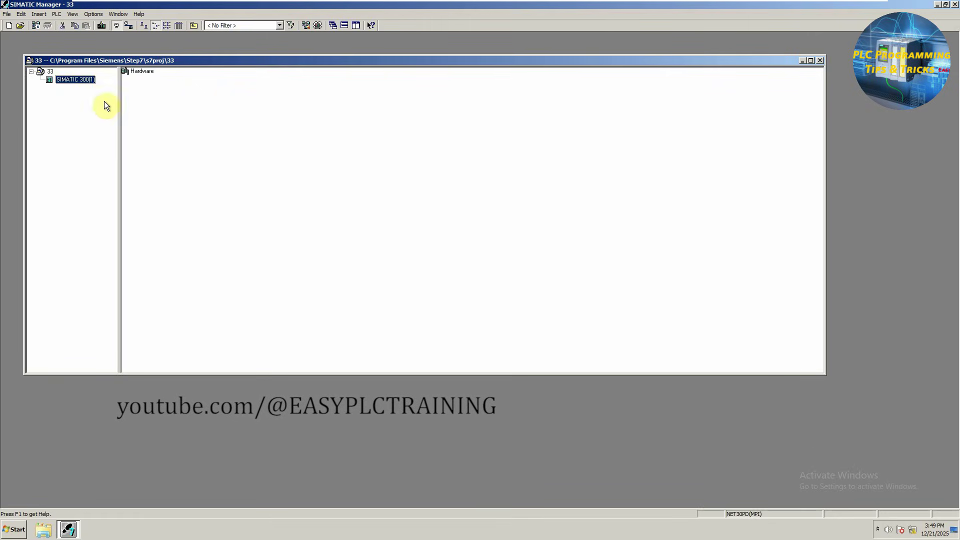
click(130, 71)
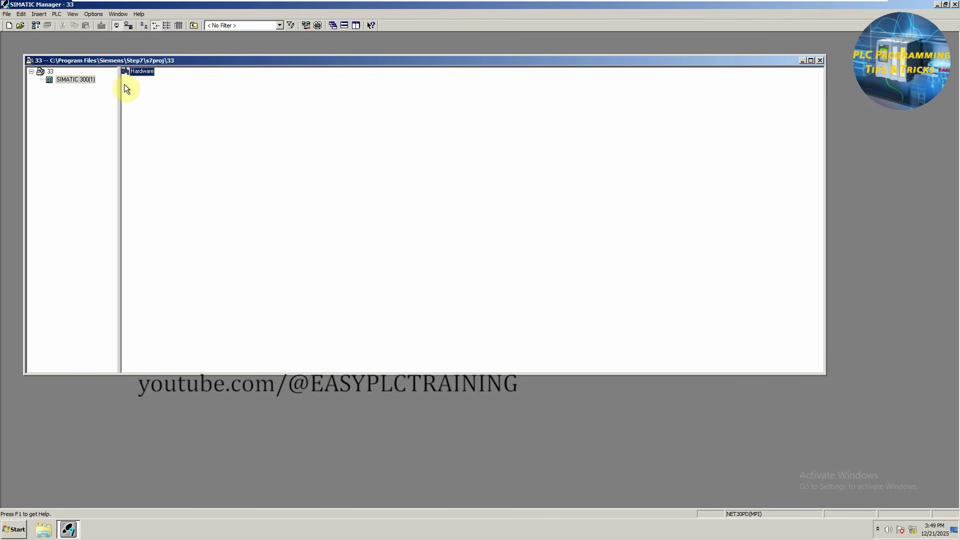
double_click(132, 73)
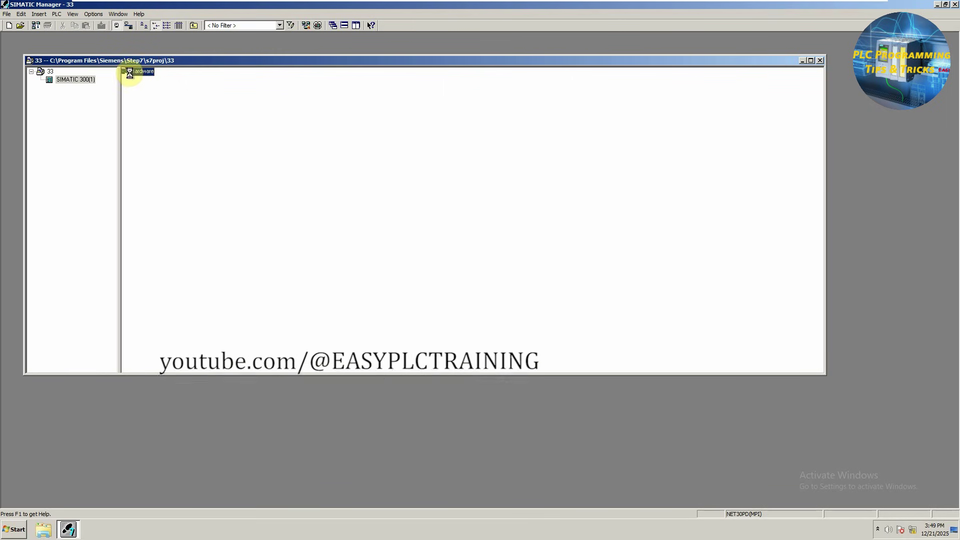
Mount a RACK-300 rail in the station.
click(701, 217)
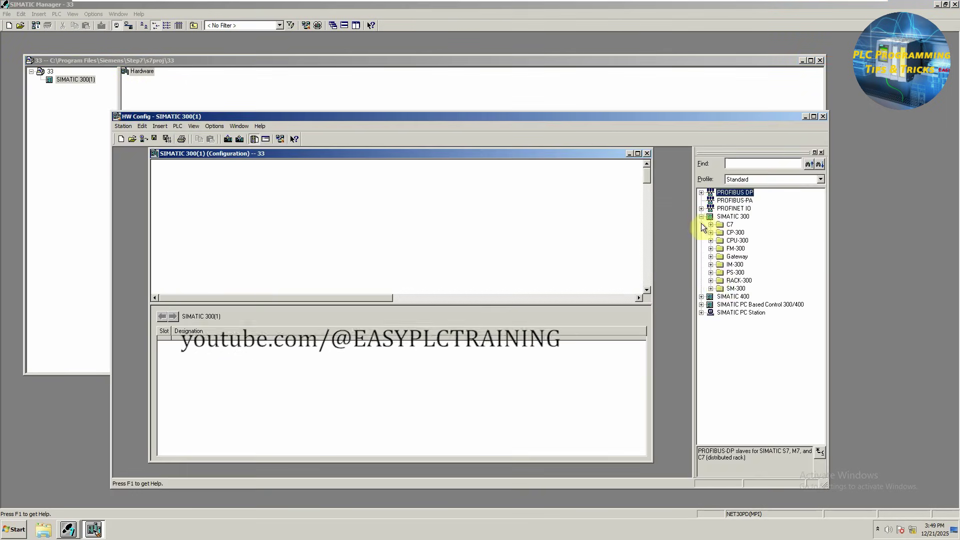
click(710, 281)
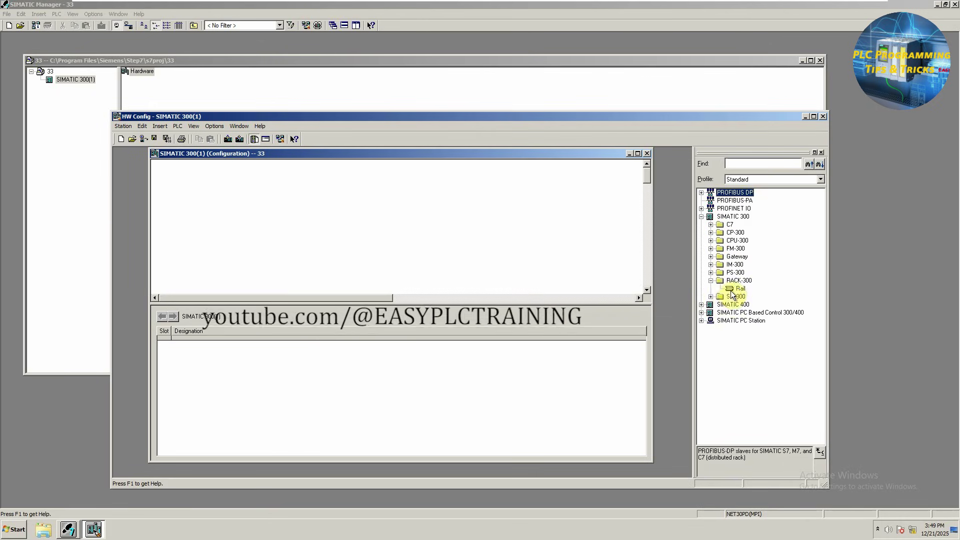
drag(739, 289, 223, 220)
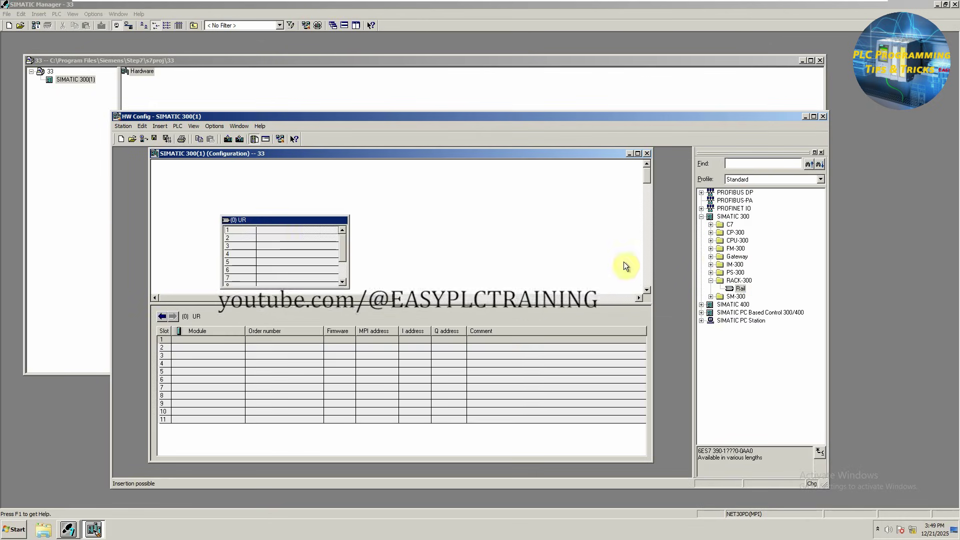
Place CPU 312C 6ES7 312-5BE03-0AB0 V2.6 into rack slot 2.
click(710, 241)
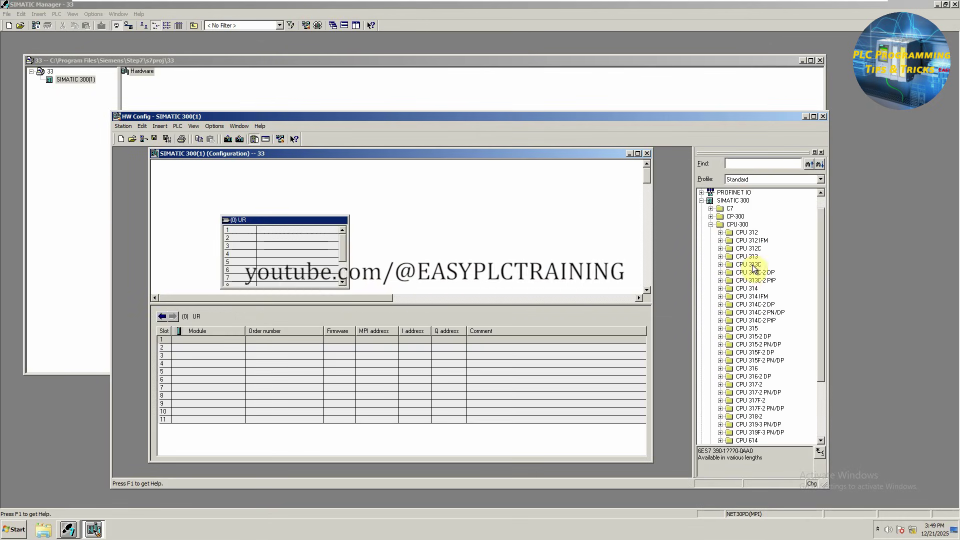
click(720, 249)
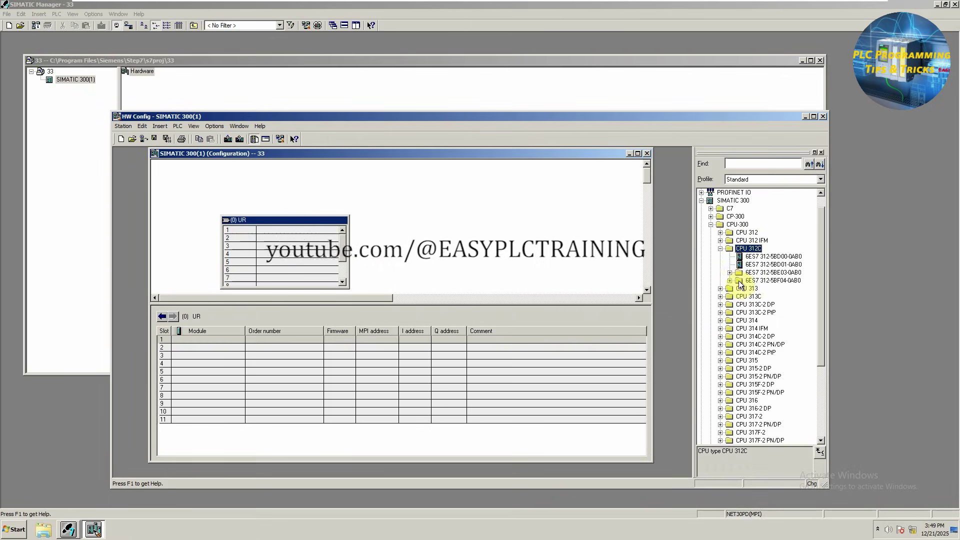
click(729, 273)
drag(760, 288, 251, 182)
click(362, 335)
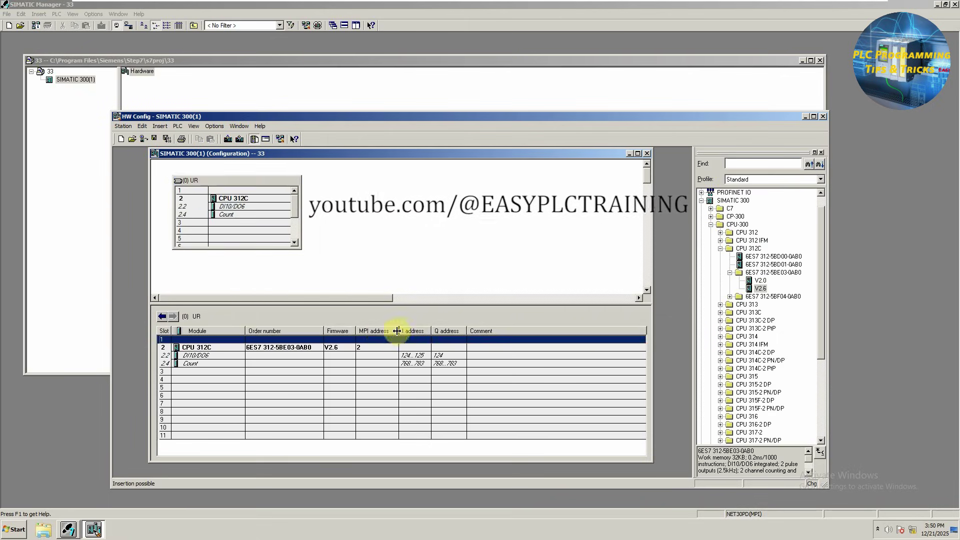
drag(399, 330, 382, 334)
click(394, 356)
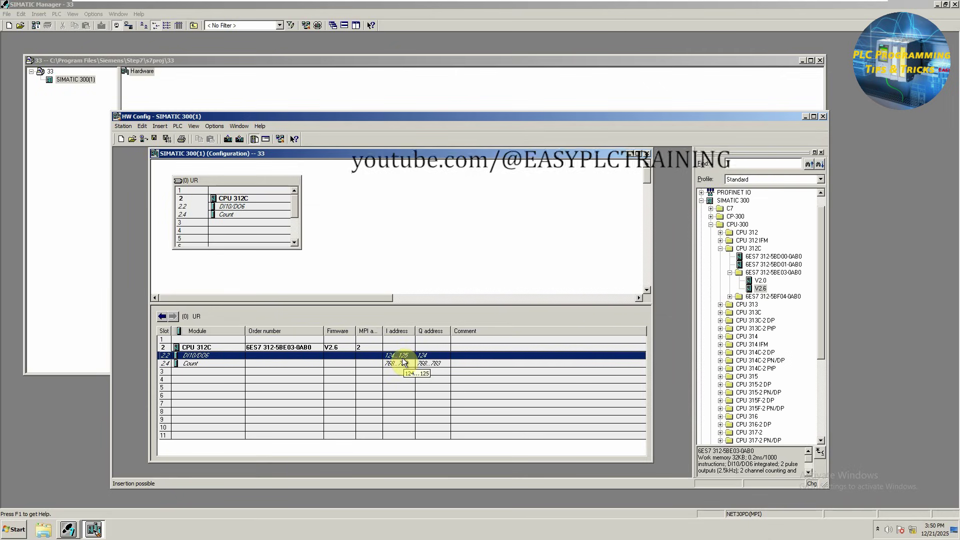
Turn off system default addressing for DI10/DO6 and set input and output start addresses to 0.
double_click(403, 361)
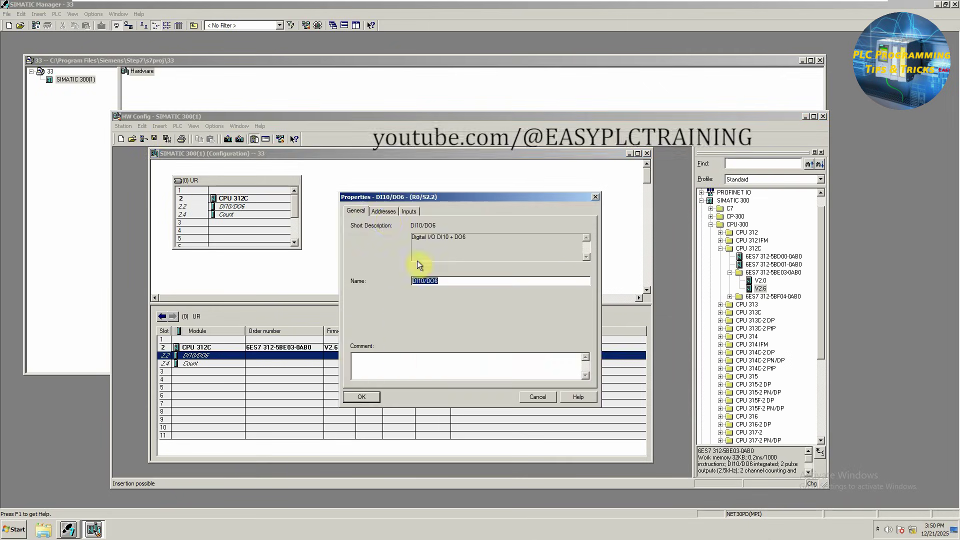
click(385, 214)
click(371, 269)
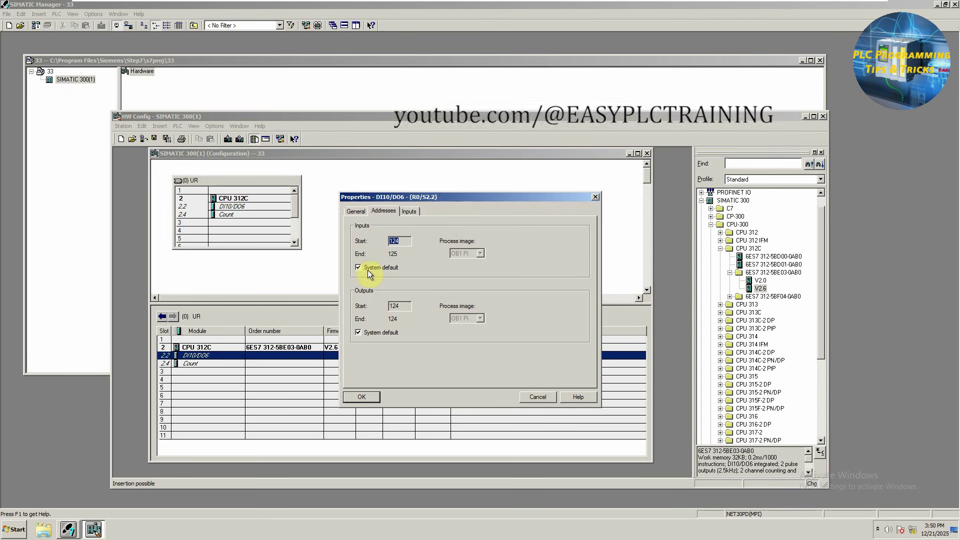
click(372, 331)
drag(401, 309, 345, 311)
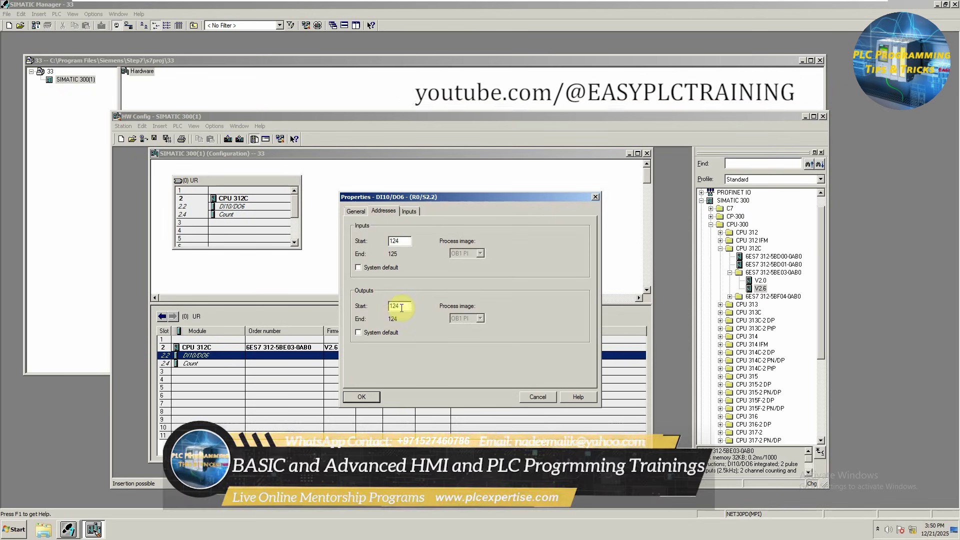
text(0)
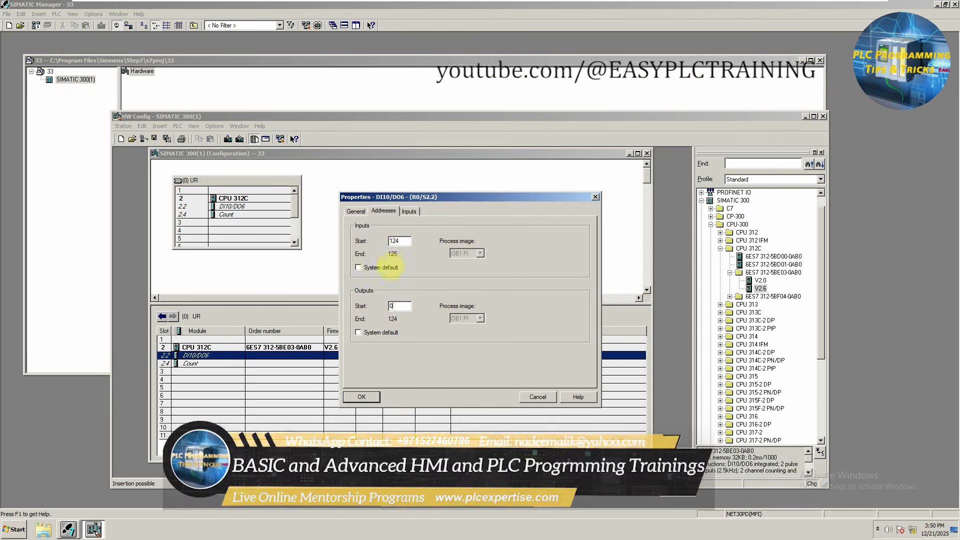
drag(402, 241, 366, 245)
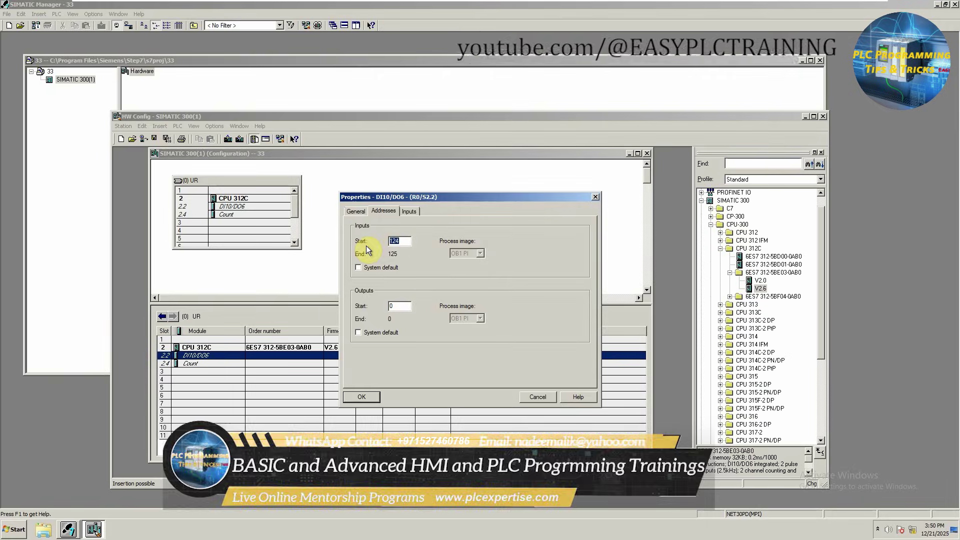
text(0)
click(361, 397)
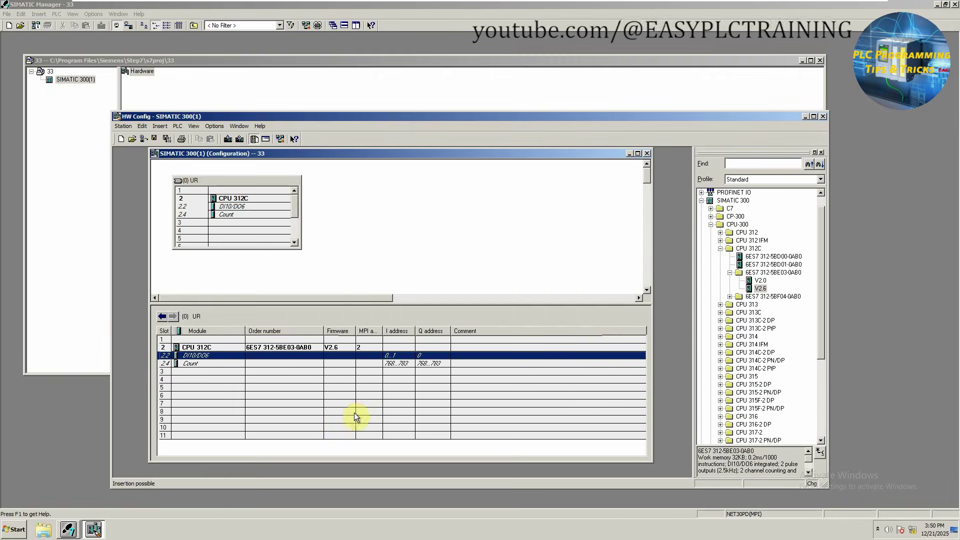
click(320, 275)
Save and compile HW Config, close it, and open OB1 under CPU 312C's S7 Program(1) Blocks.
click(167, 139)
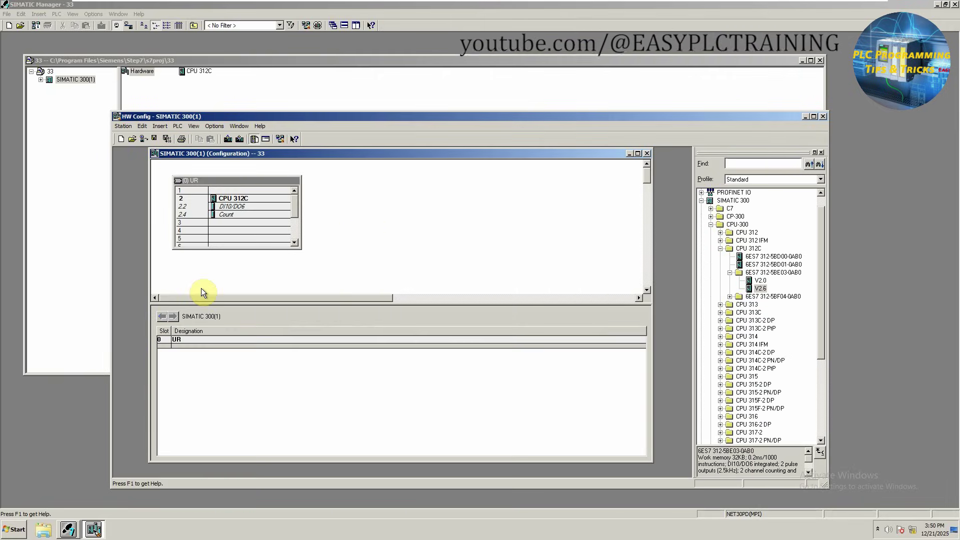
click(823, 116)
click(40, 79)
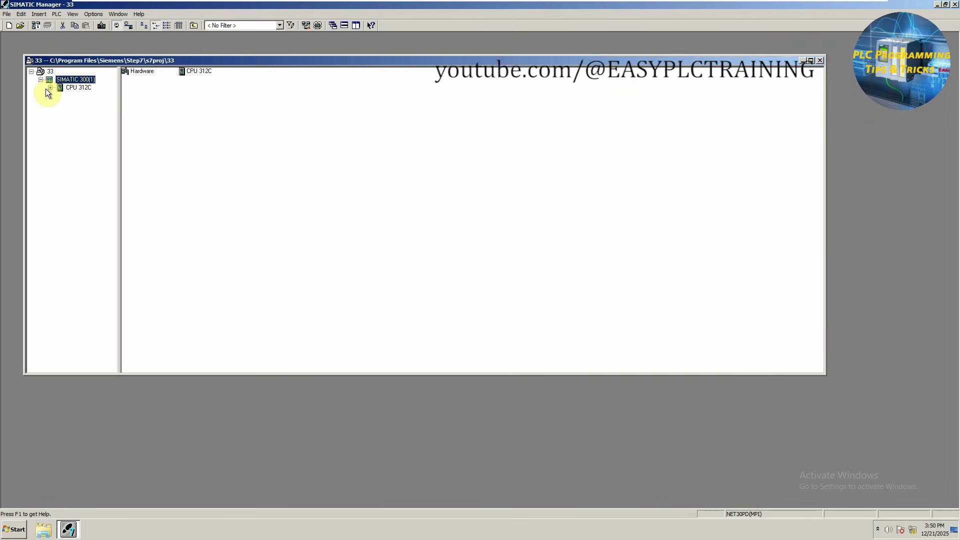
click(50, 88)
click(59, 96)
click(79, 112)
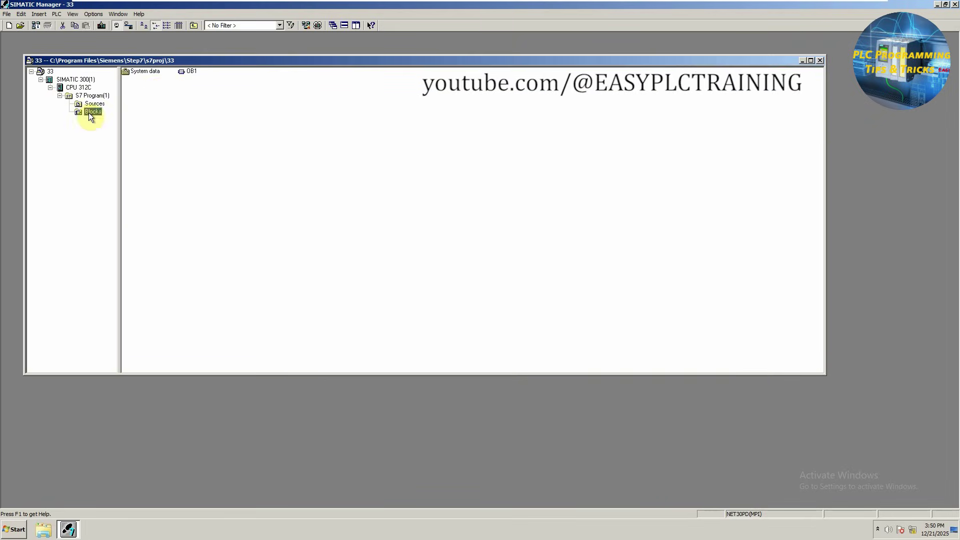
click(191, 72)
double_click(191, 73)
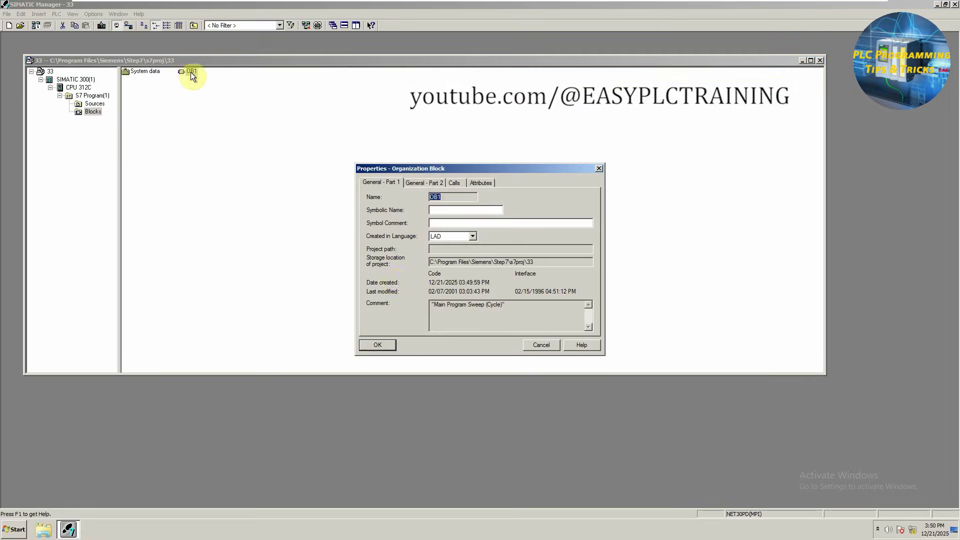
Accept OB1's properties and place a normally-open contact and output coil on Network 1.
click(374, 349)
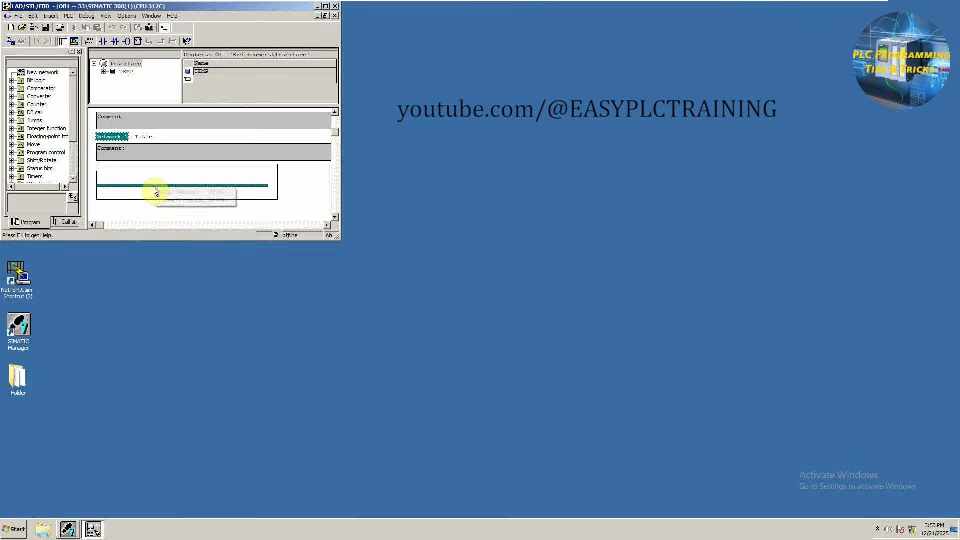
click(103, 41)
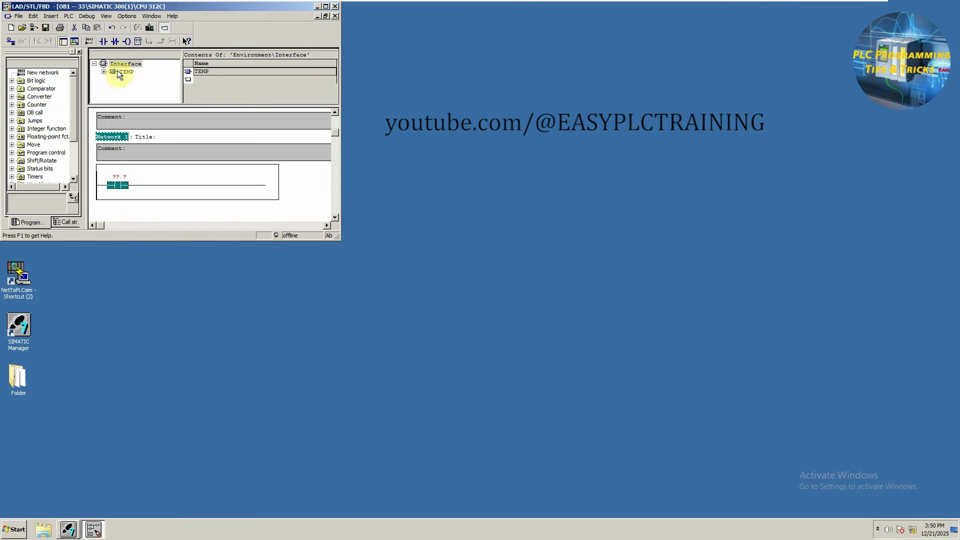
click(155, 185)
click(127, 41)
Address the contact as M100.0 and the coil as Q0.0.
click(114, 185)
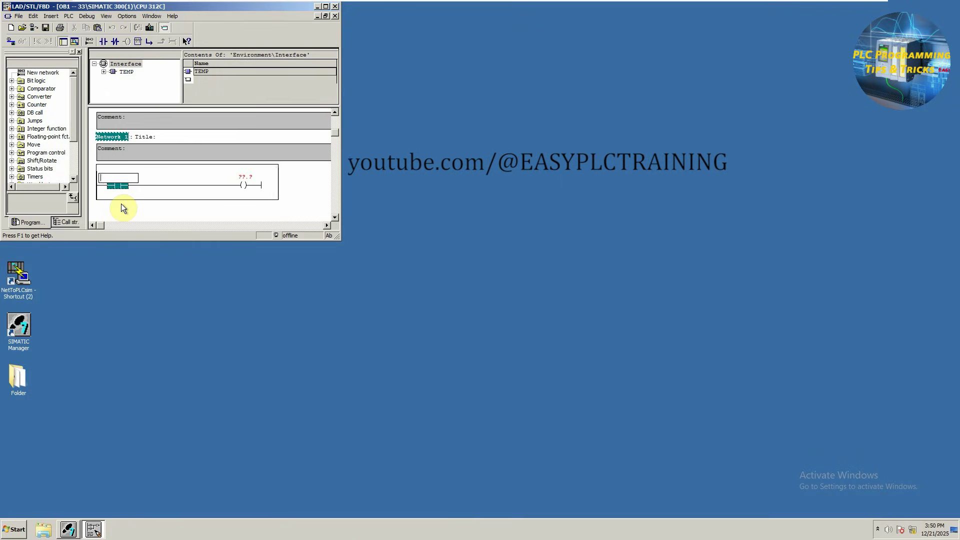
text(m100.0)
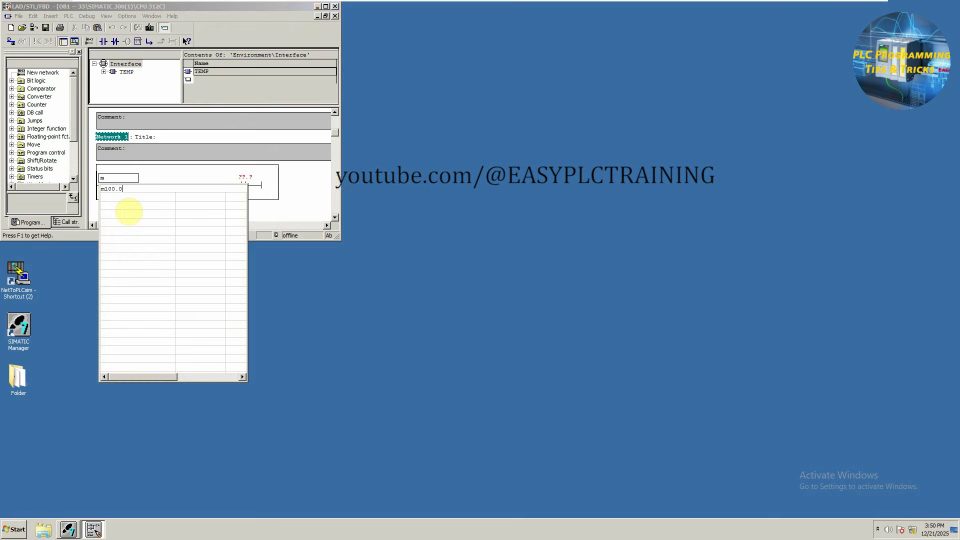
key(Return)
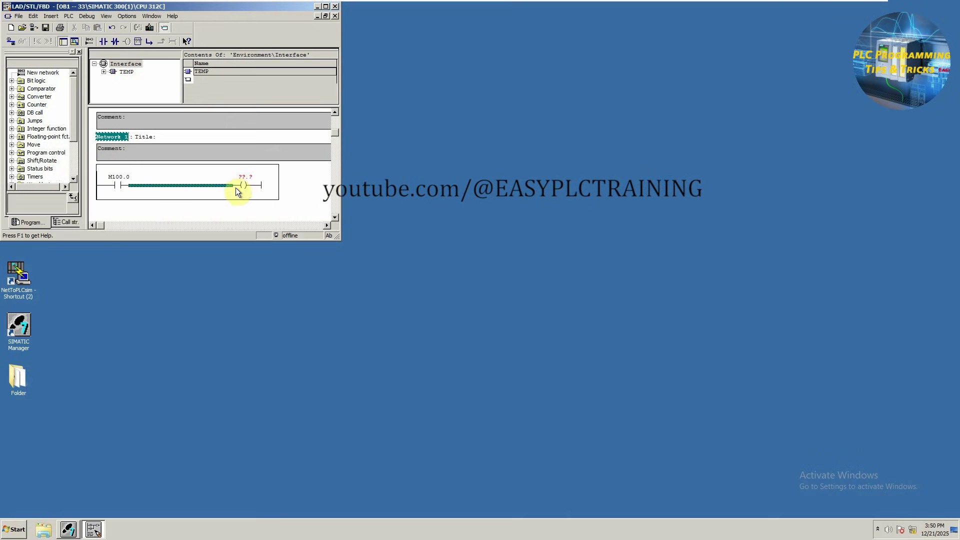
click(246, 186)
text(q0.0)
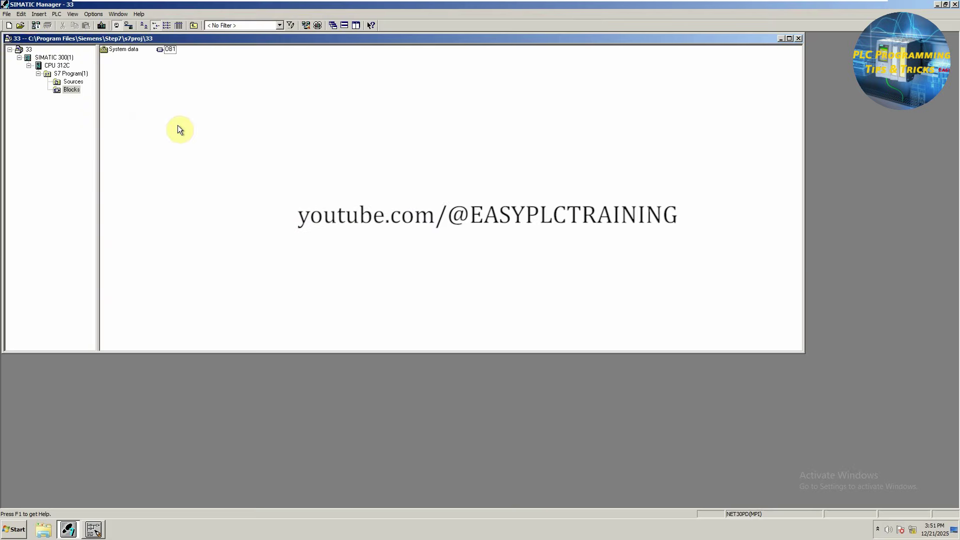
Download the blocks to CPU 312C, confirming the OB1 overwrite and RUN-mode prompts.
click(102, 25)
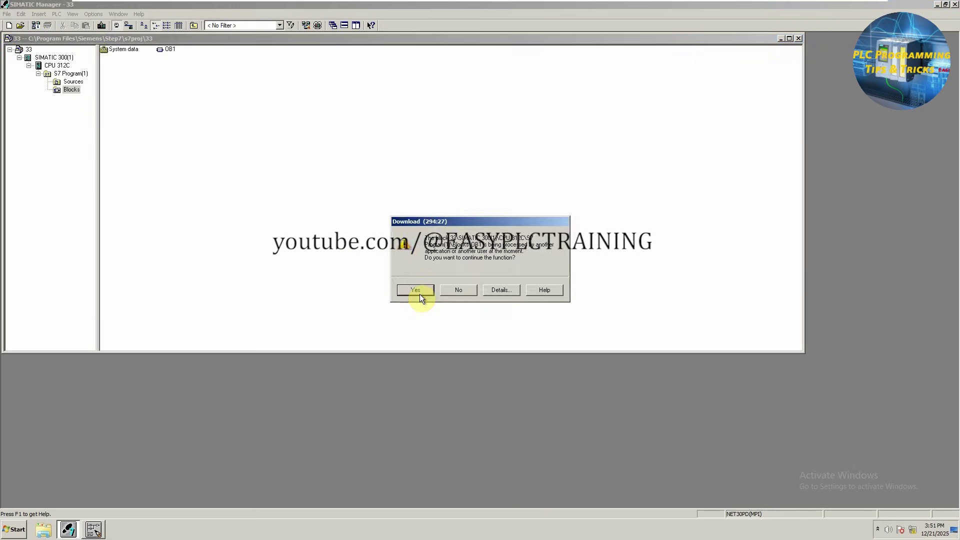
click(419, 292)
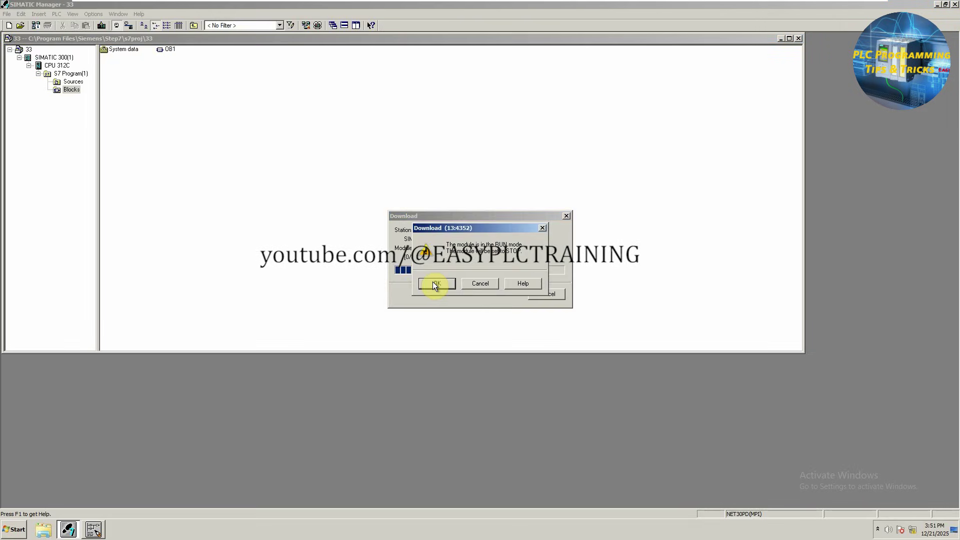
click(434, 284)
click(414, 286)
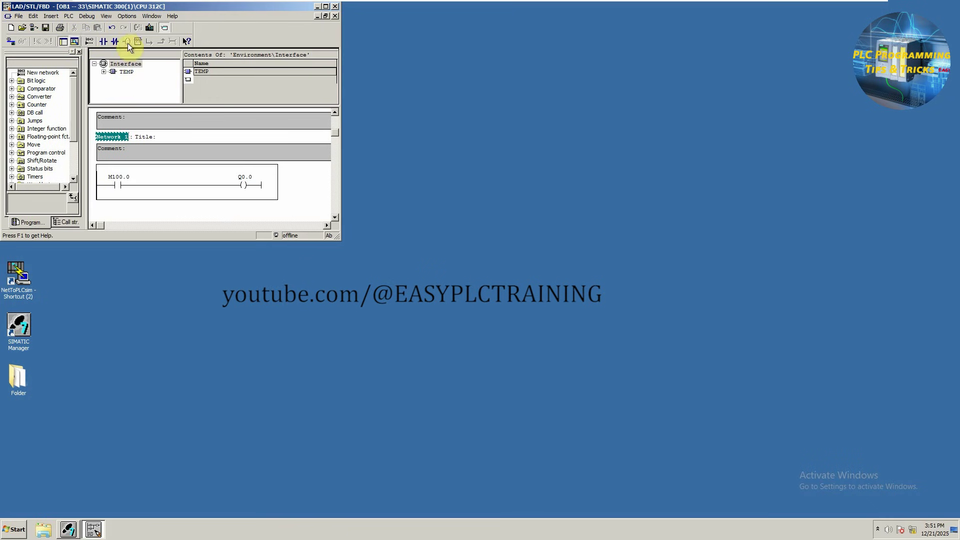
Modify M100.0 to 1 online so Q0.0 energizes, then reset it to 0.
click(185, 139)
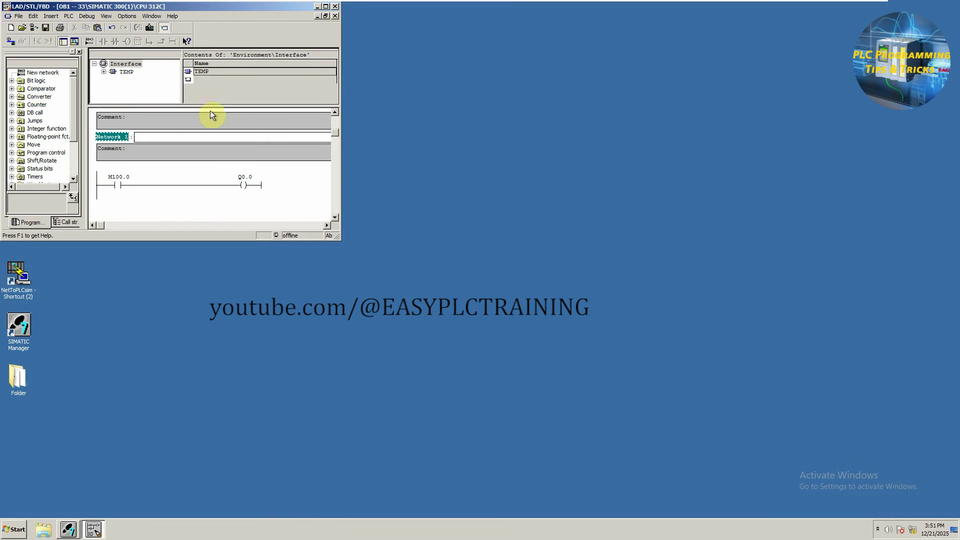
drag(340, 64, 445, 65)
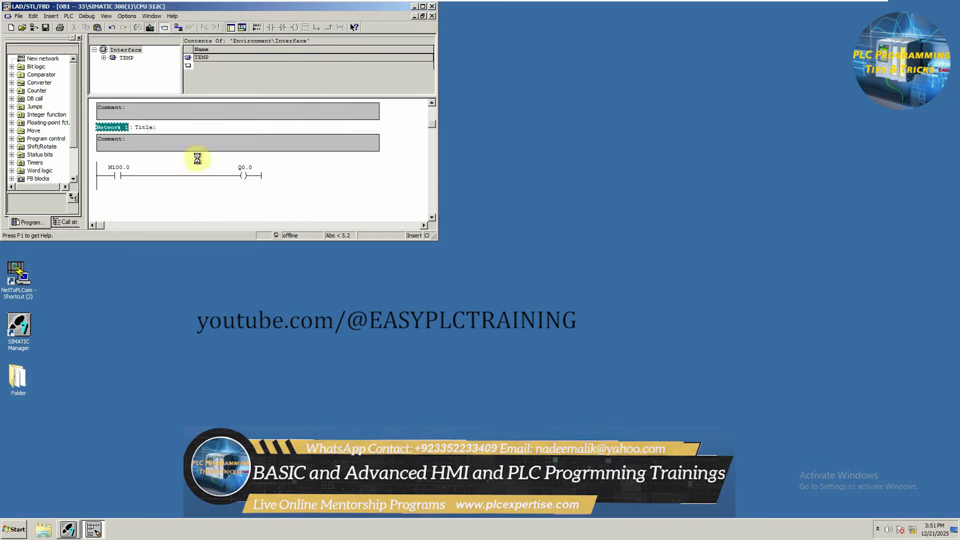
click(298, 179)
drag(440, 176, 394, 176)
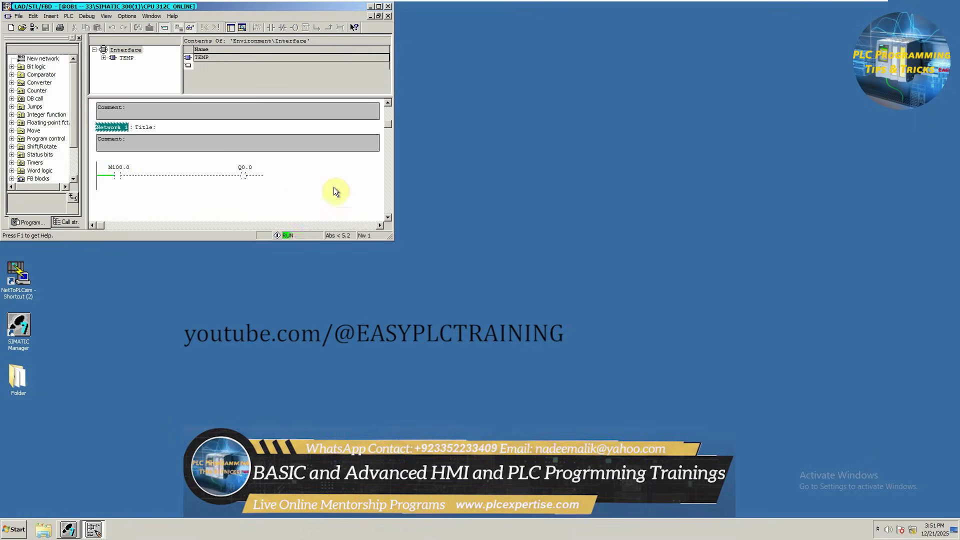
right_click(115, 176)
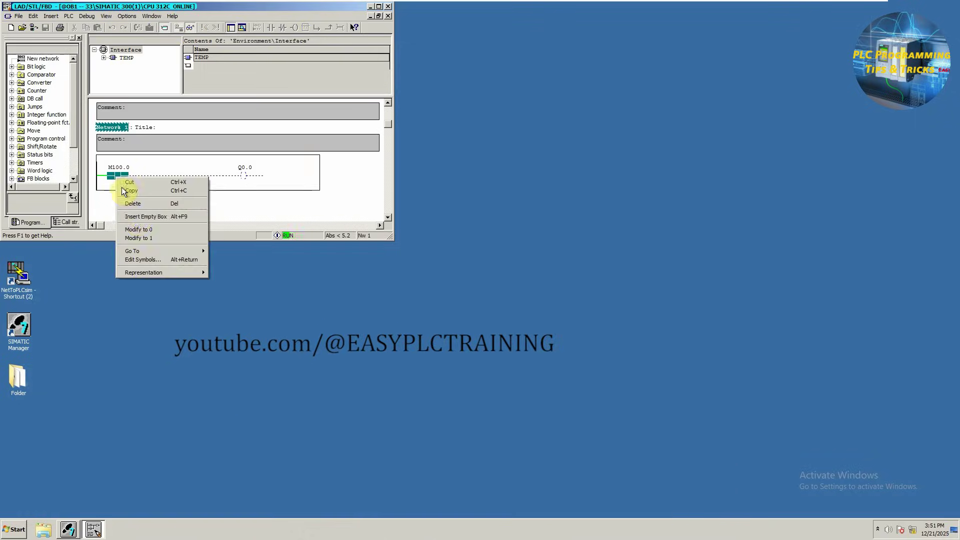
click(142, 237)
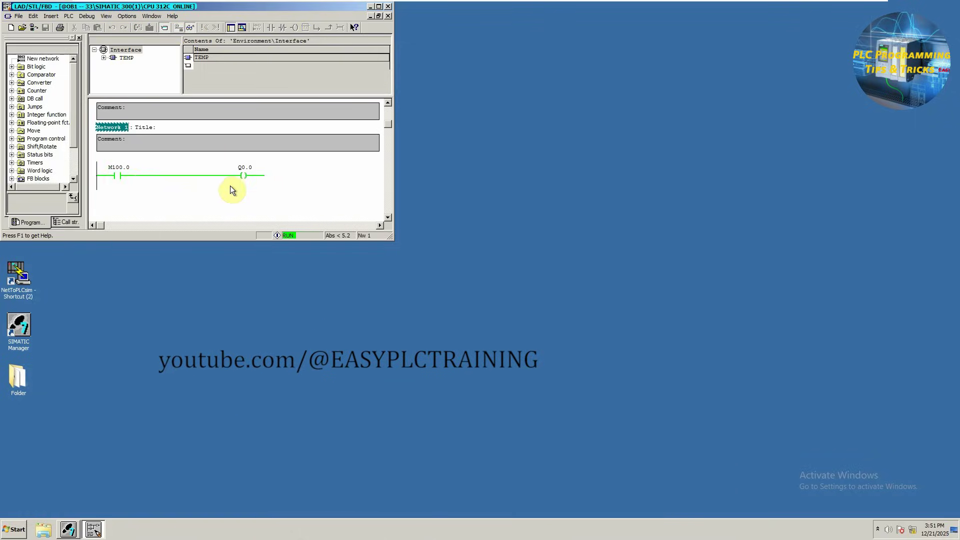
right_click(116, 176)
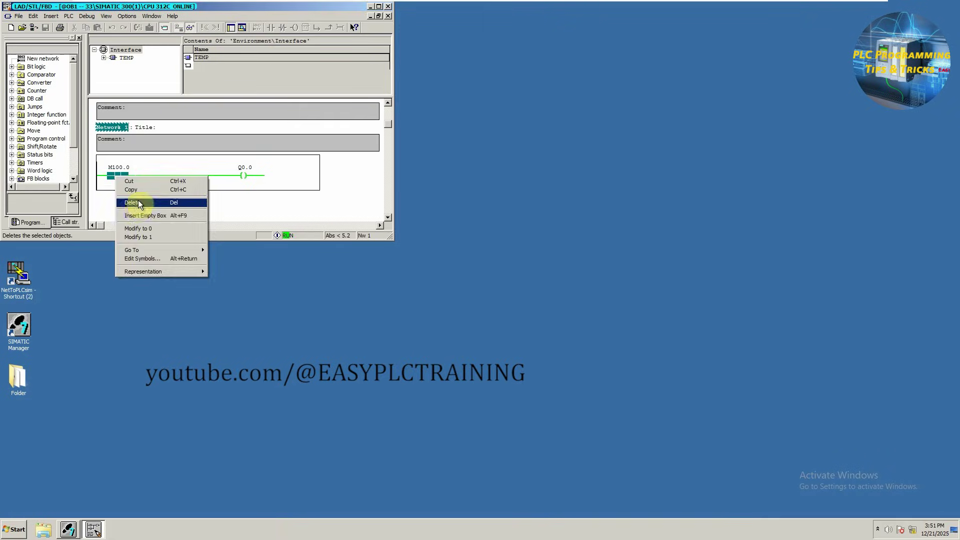
click(138, 229)
Minimize the ladder editor and launch NI OPC Servers from the notification area.
click(371, 9)
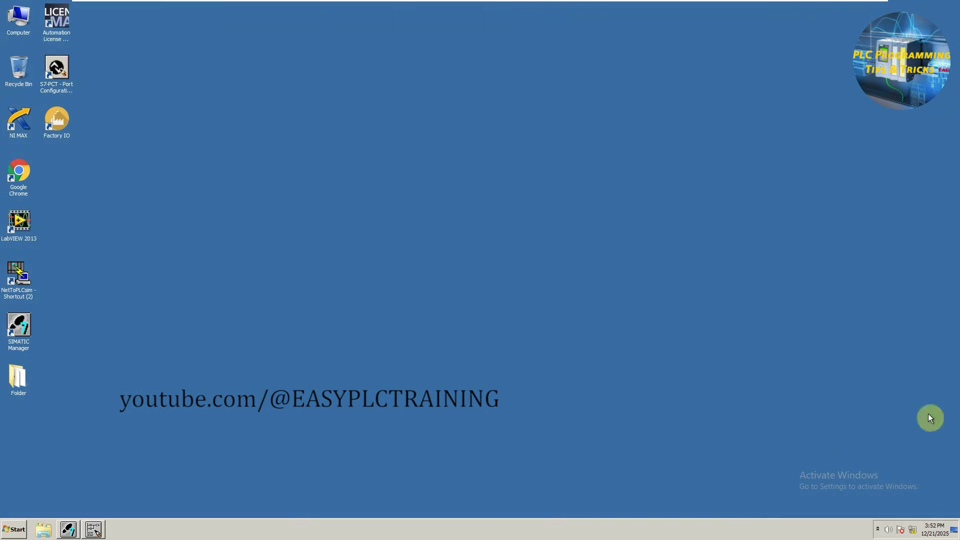
click(878, 529)
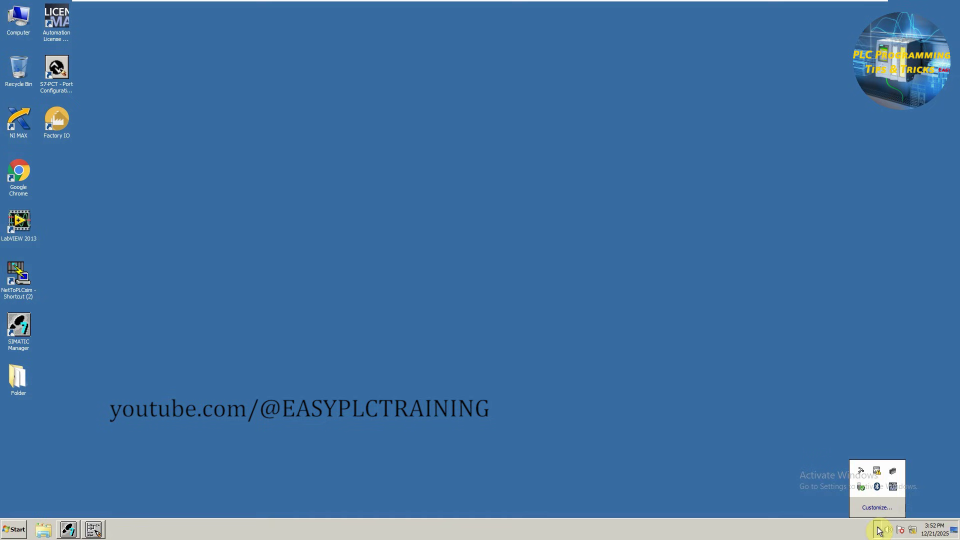
click(895, 472)
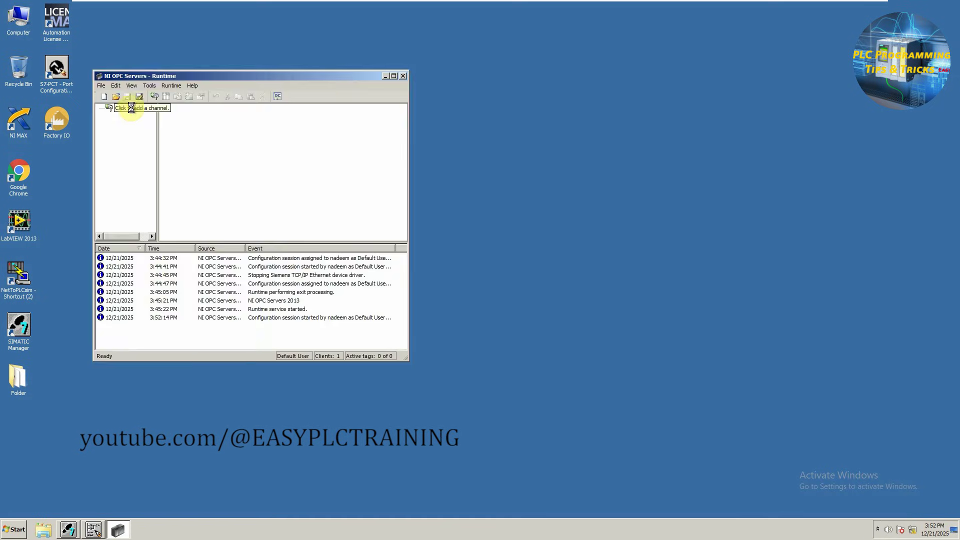
Add a channel named Siemens using the Siemens TCP/IP Ethernet driver with default settings.
click(131, 107)
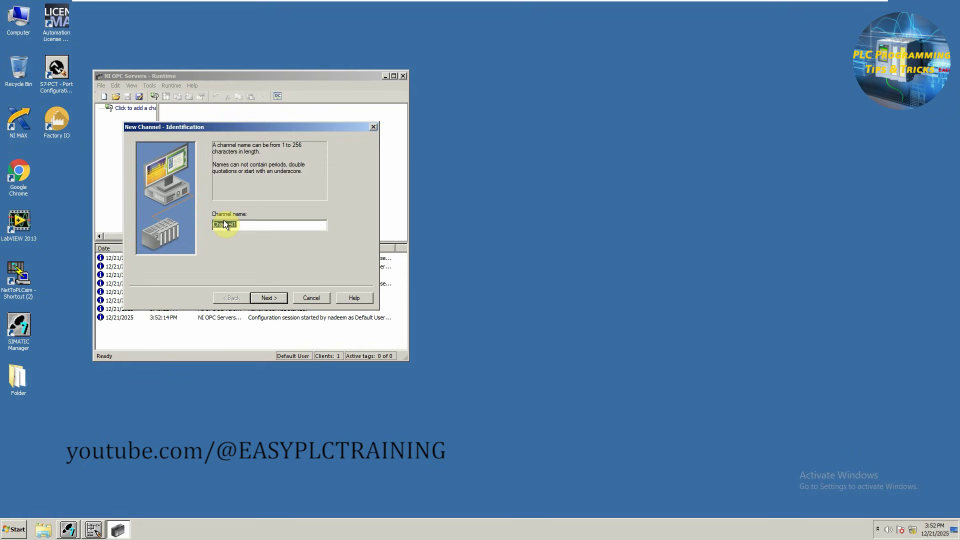
text(Siemens)
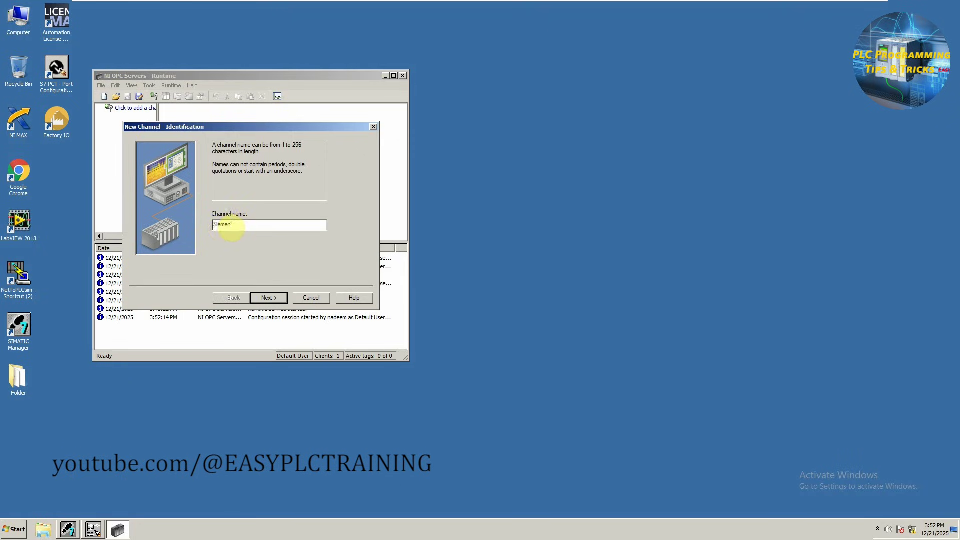
click(268, 298)
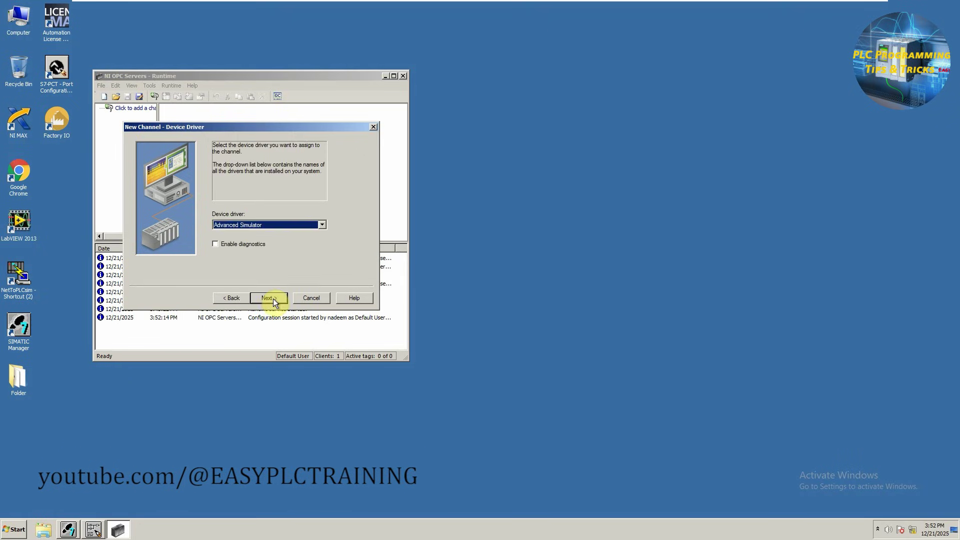
click(270, 225)
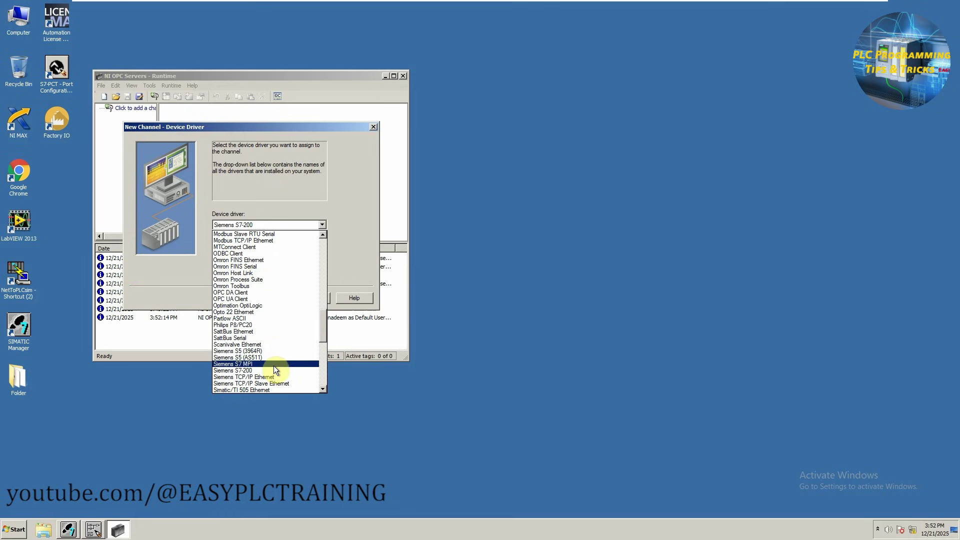
scroll(274, 366, down, 1)
scroll(275, 366, down, 1)
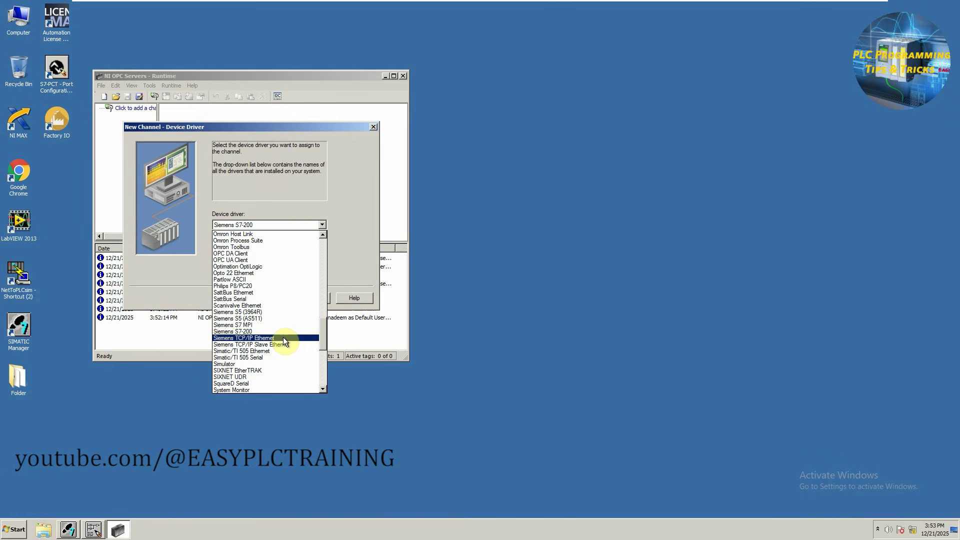
click(283, 337)
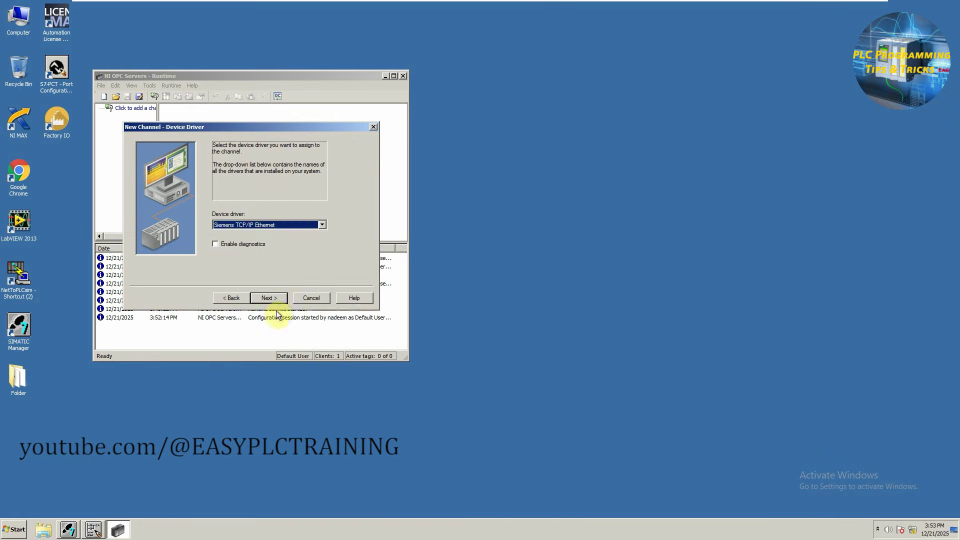
click(270, 298)
click(271, 298)
click(272, 298)
click(272, 299)
click(272, 298)
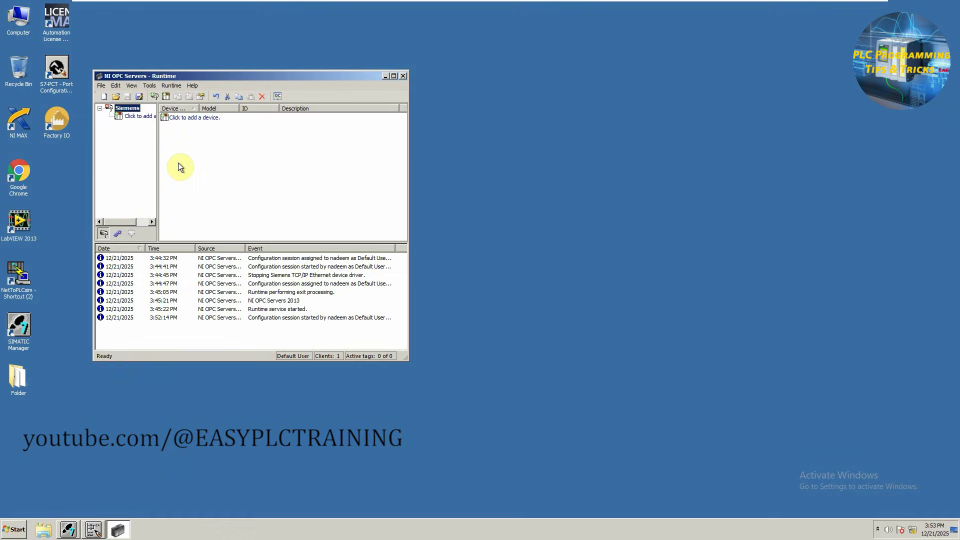
Start a new S7-312C device under Siemens and choose the S7-300 model.
click(196, 120)
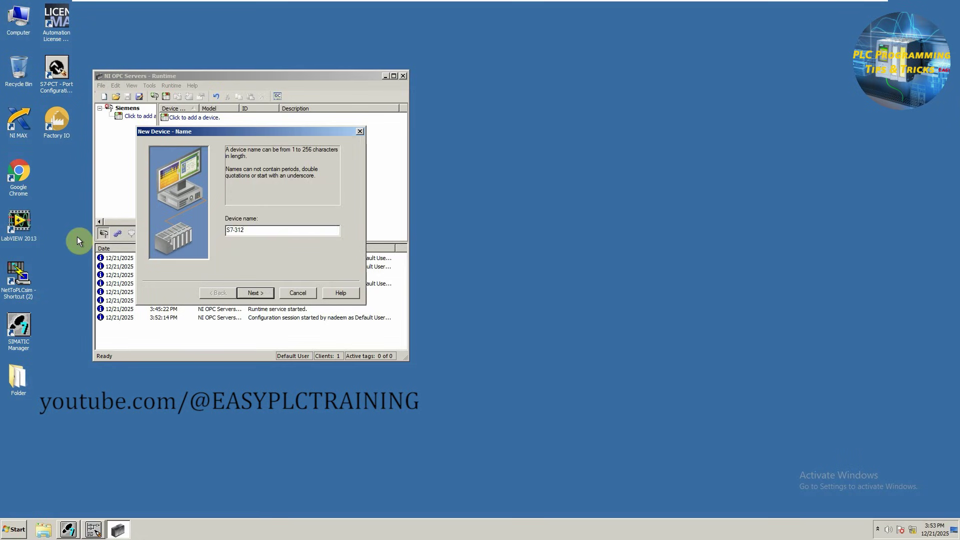
click(255, 293)
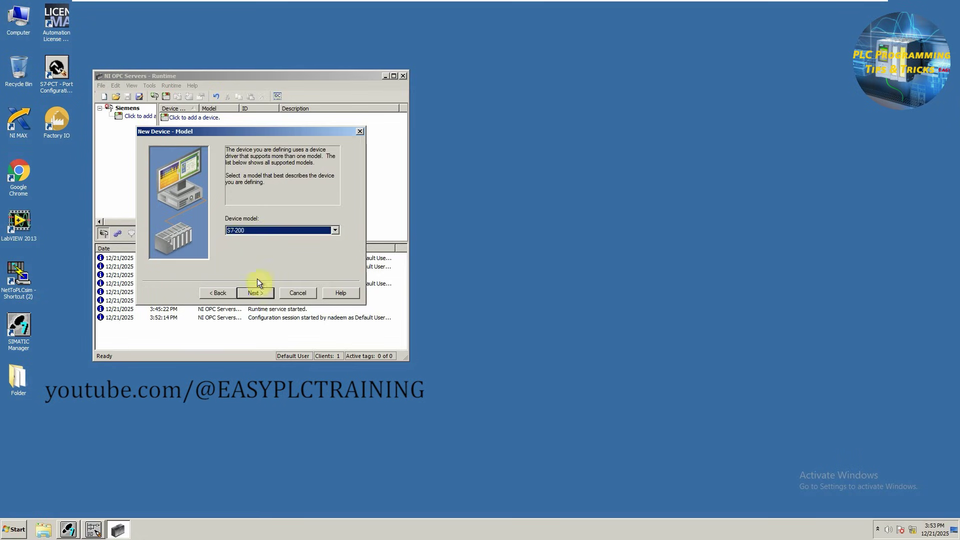
click(265, 230)
click(266, 247)
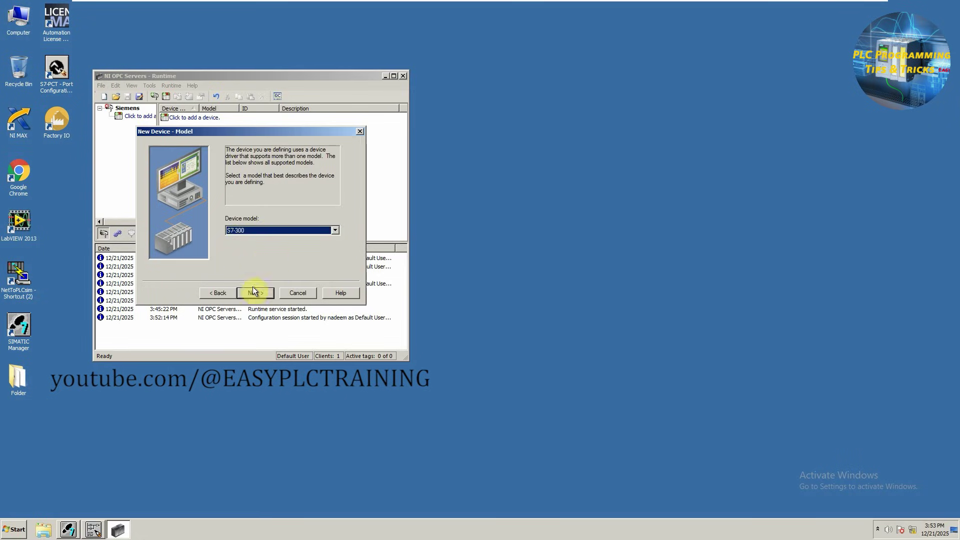
click(253, 291)
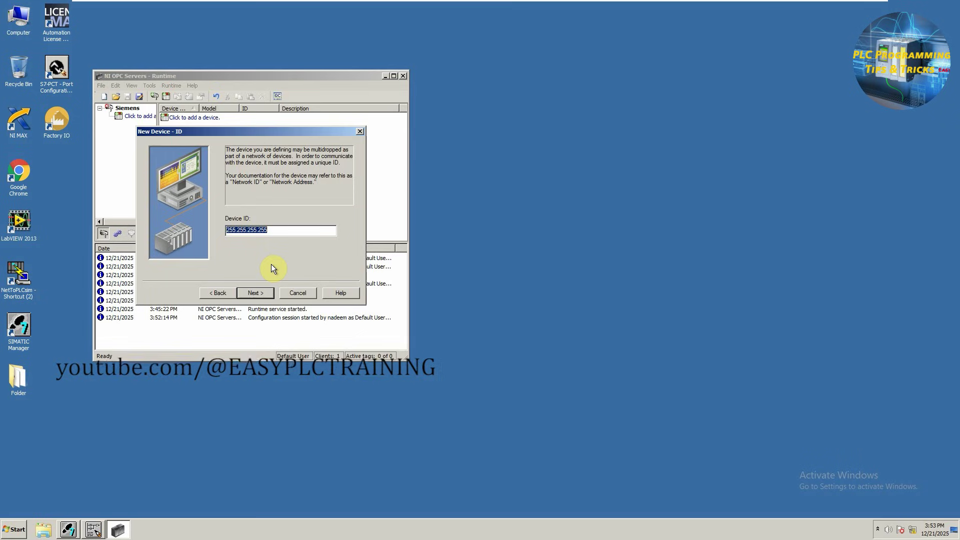
Set device ID 192.168.1.1 and finish the wizard keeping defaults like port 102.
text(192)
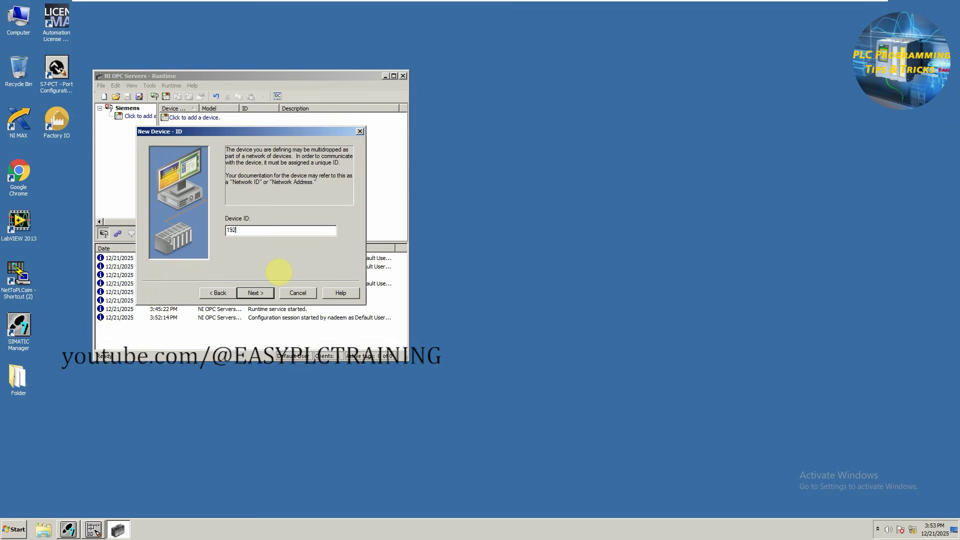
text(.168.1.)
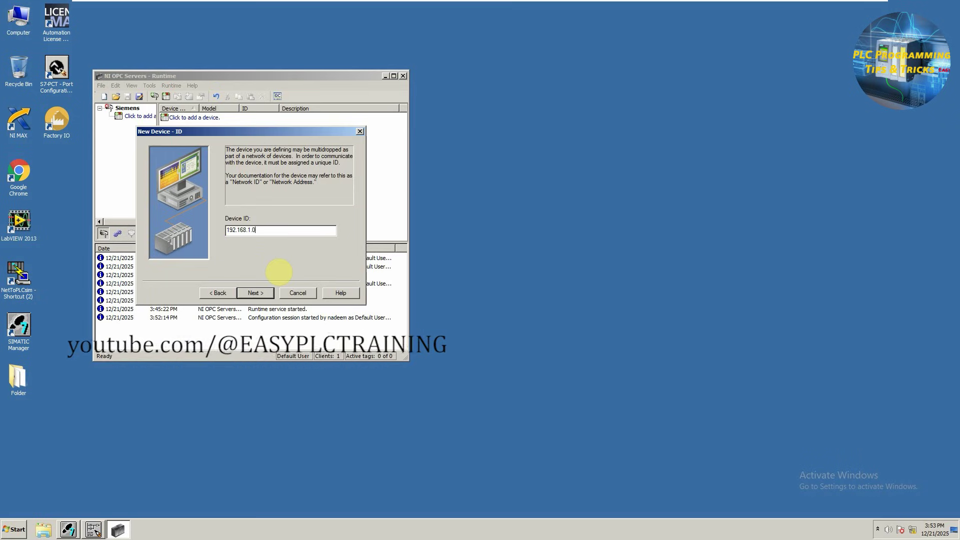
key(BackSpace)
text(188)
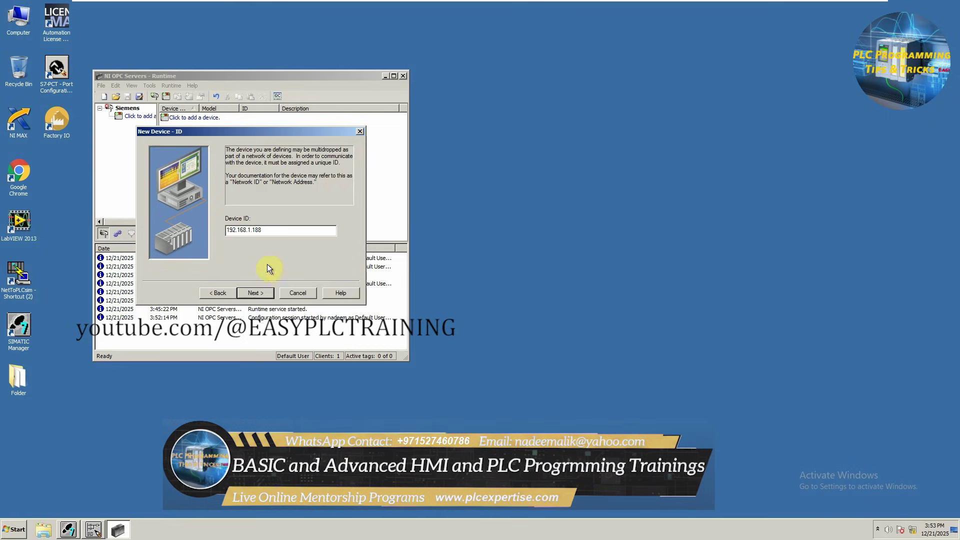
click(256, 294)
click(255, 295)
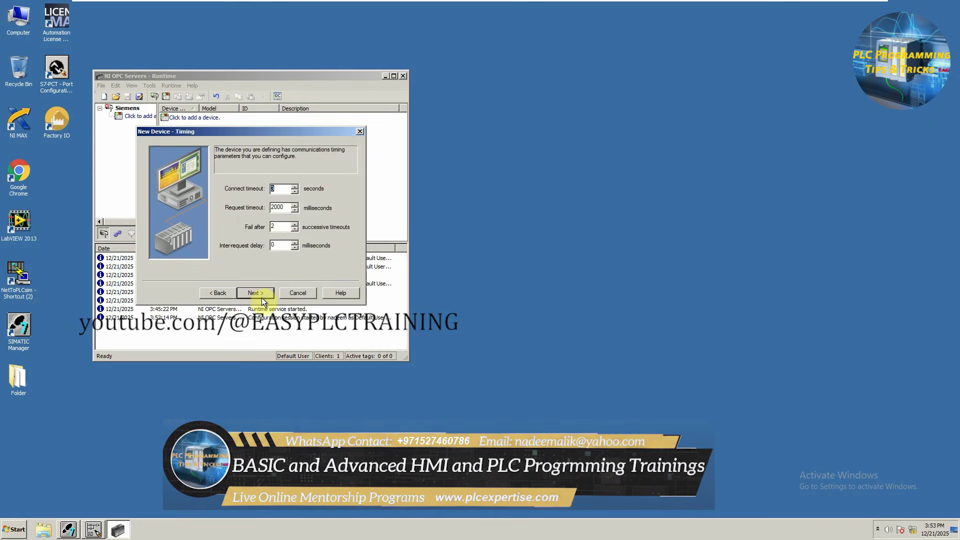
click(255, 295)
click(256, 294)
click(255, 294)
click(255, 294)
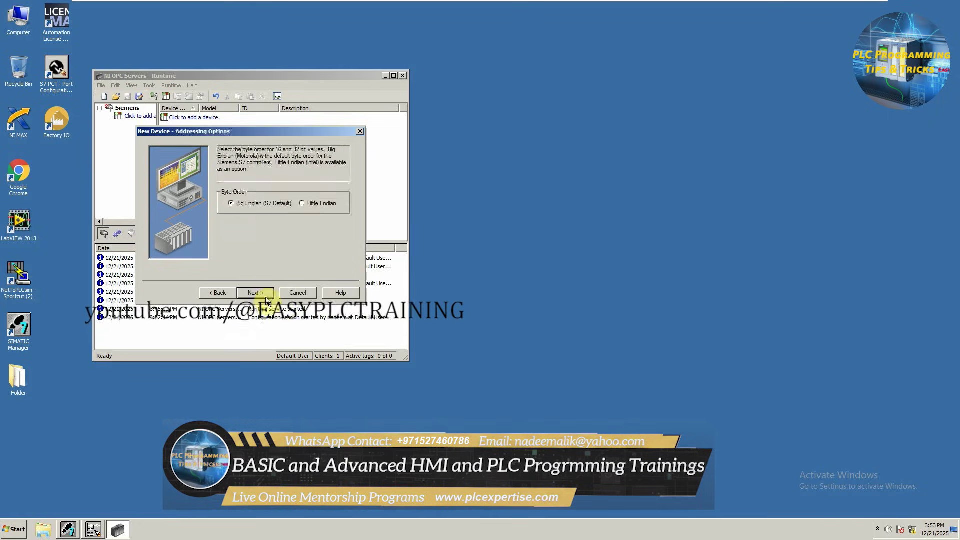
click(255, 294)
click(255, 295)
click(252, 229)
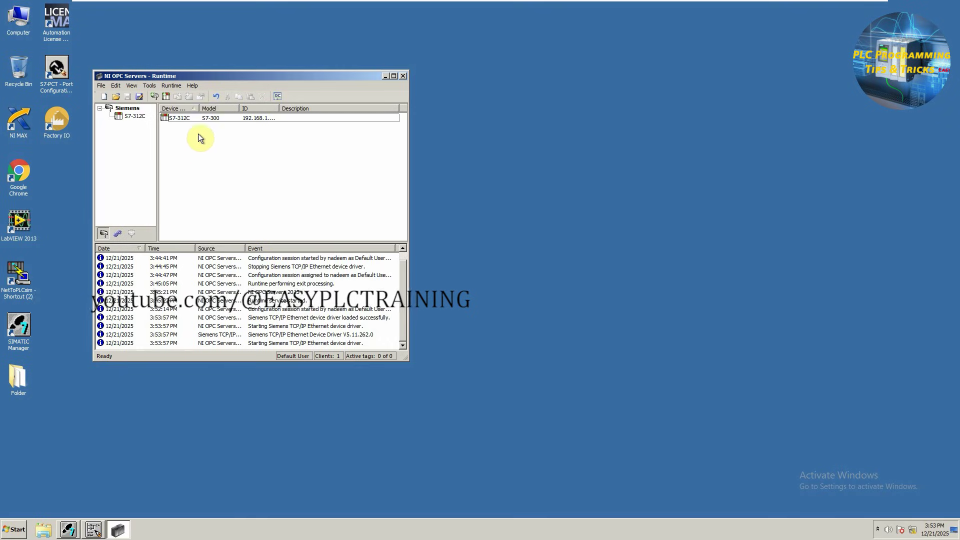
Add a read-only static tag OUTPUT_TAG at address Q0.0 to the S7-312C device.
click(192, 120)
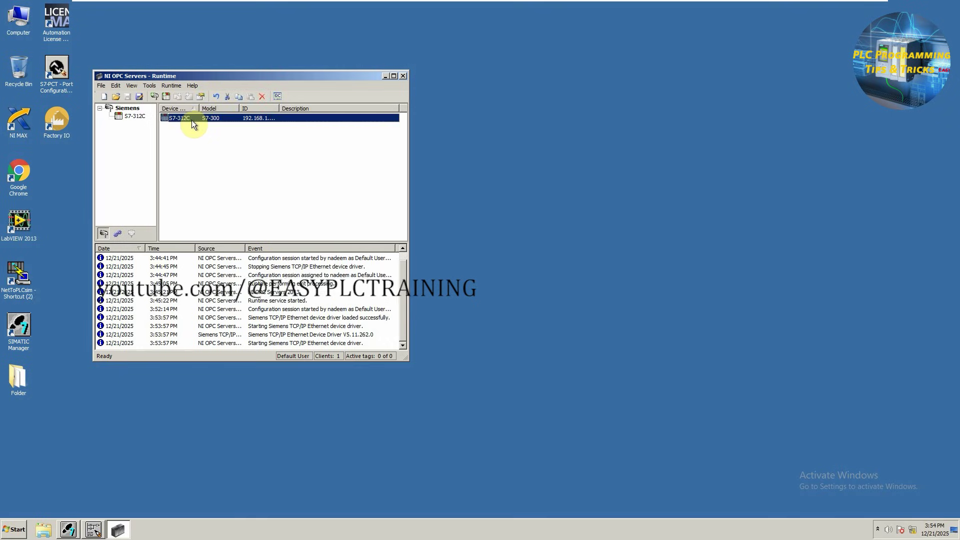
click(126, 118)
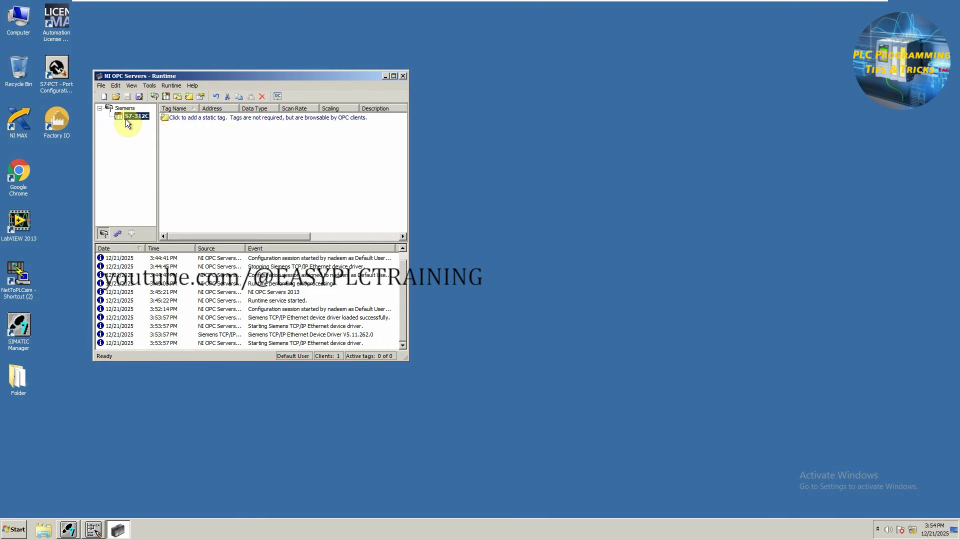
click(176, 120)
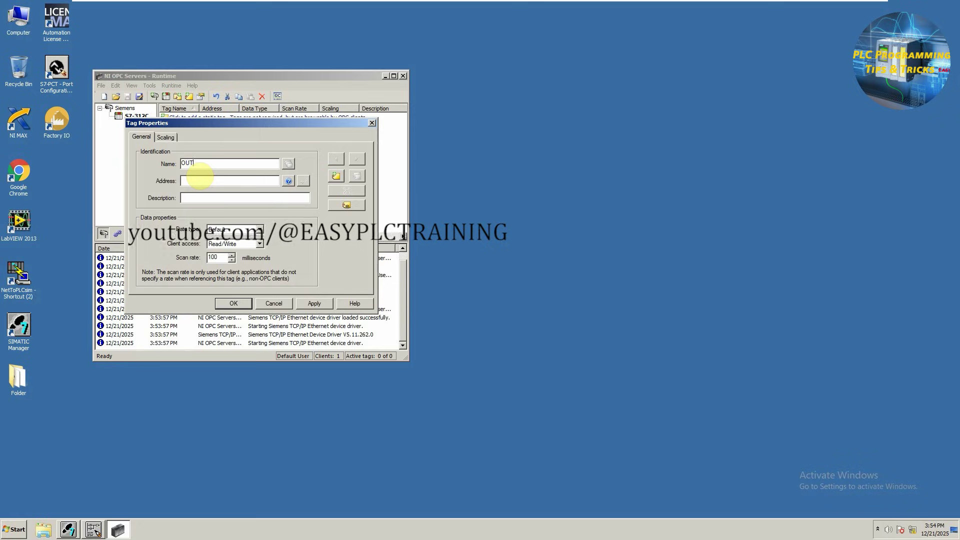
text(Q0.0)
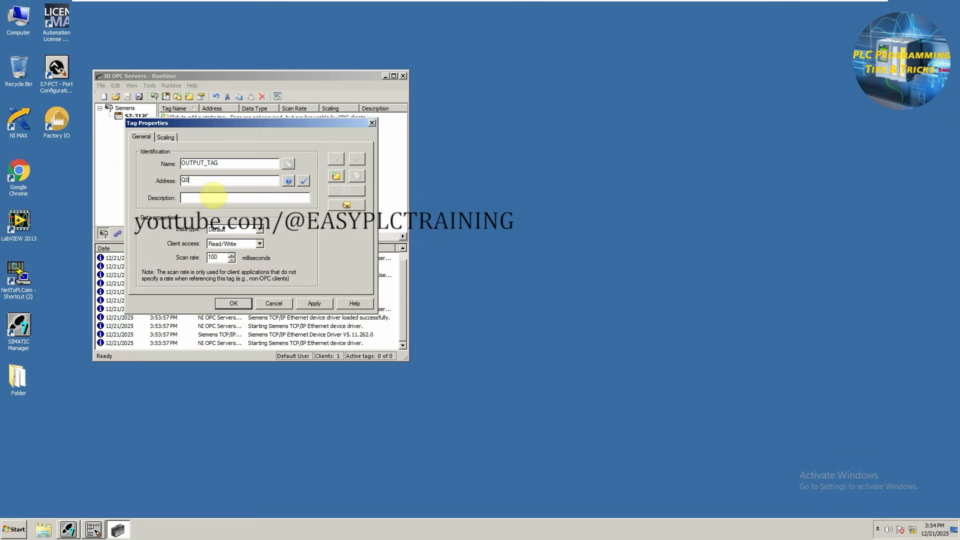
click(238, 243)
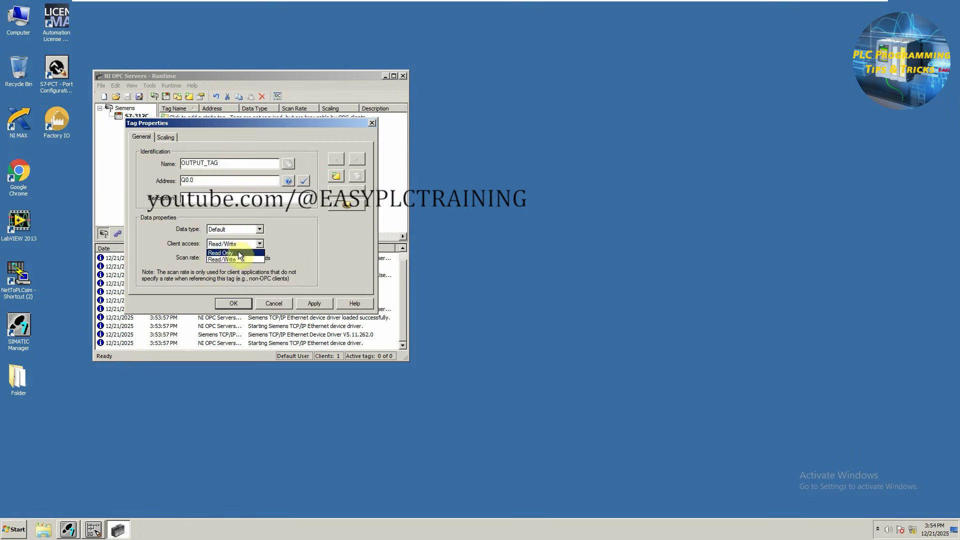
click(221, 253)
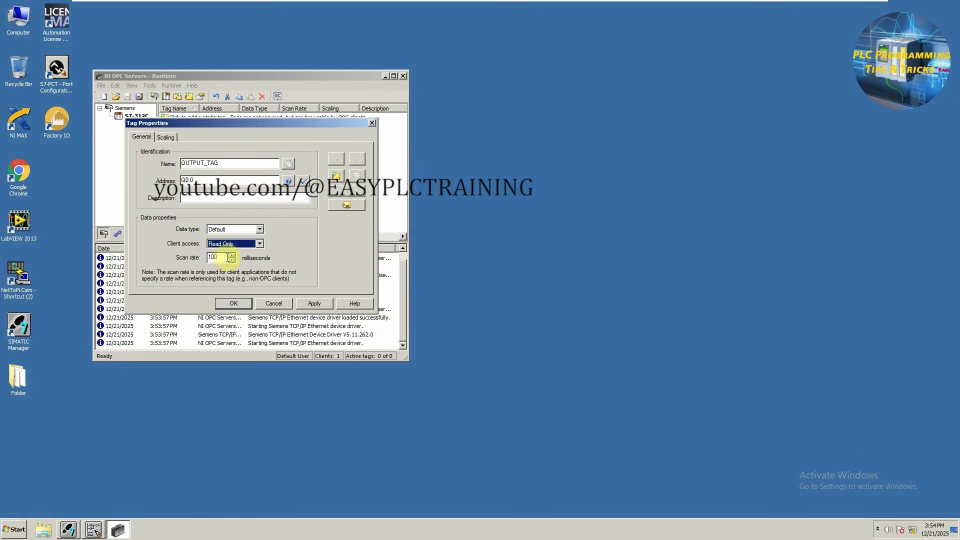
click(226, 302)
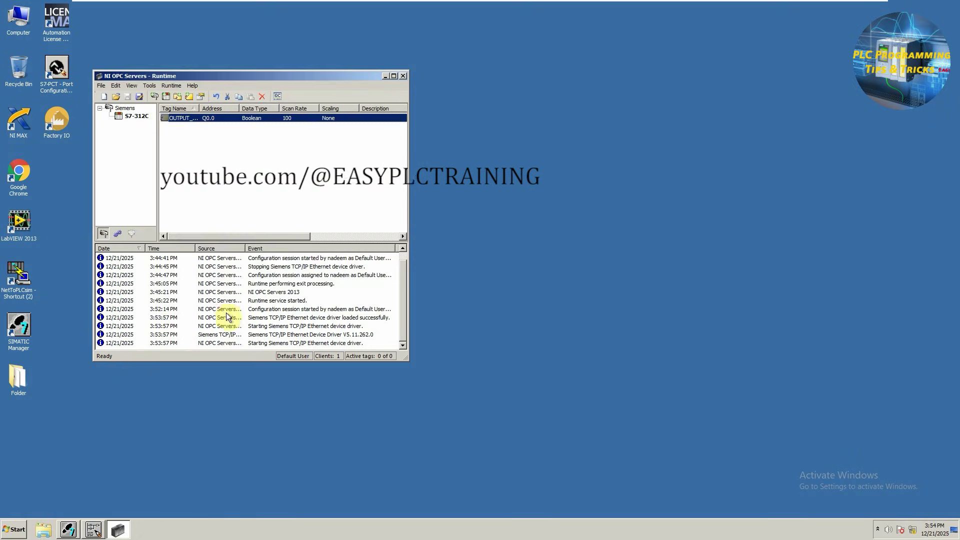
Enlarge the event log and move the NI OPC Servers window toward the desktop centre.
click(247, 192)
drag(279, 244, 281, 172)
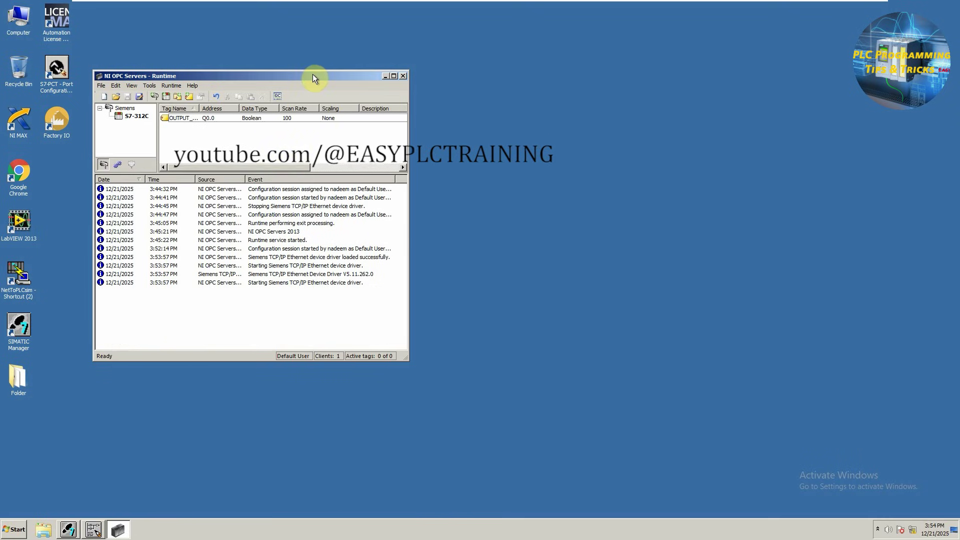
drag(313, 74, 636, 151)
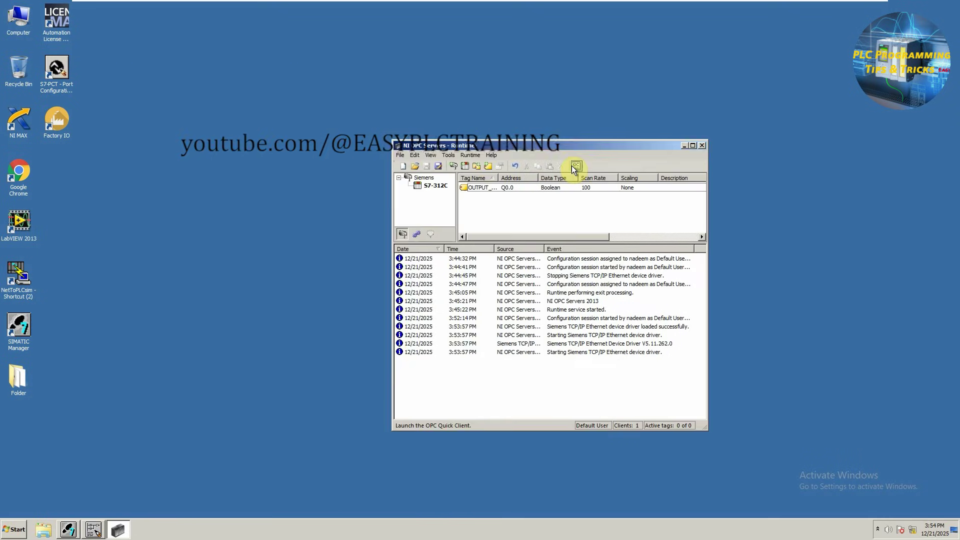
Launch OPC Quick Client and check that Siemens.S7-312C.OUTPUT_TAG reads Boolean 0.
click(572, 166)
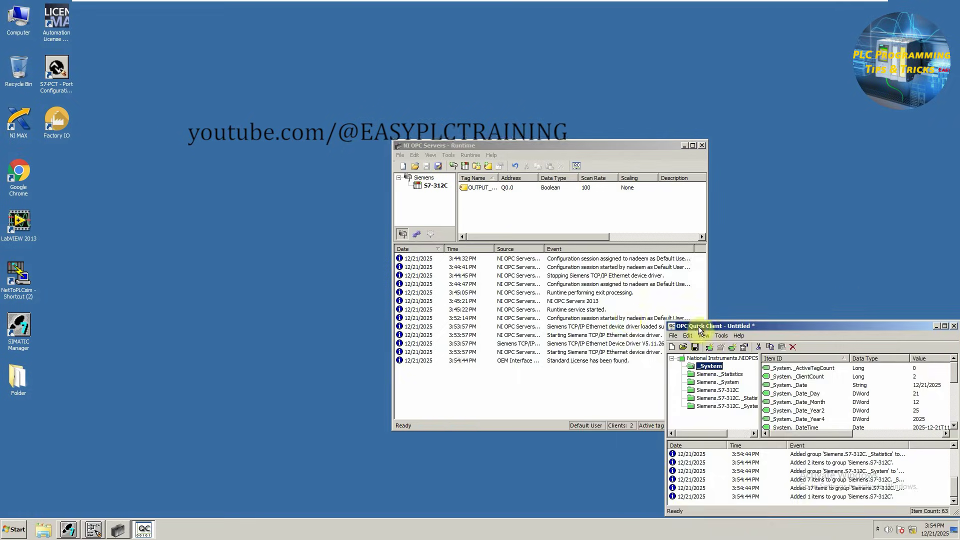
drag(703, 327, 483, 242)
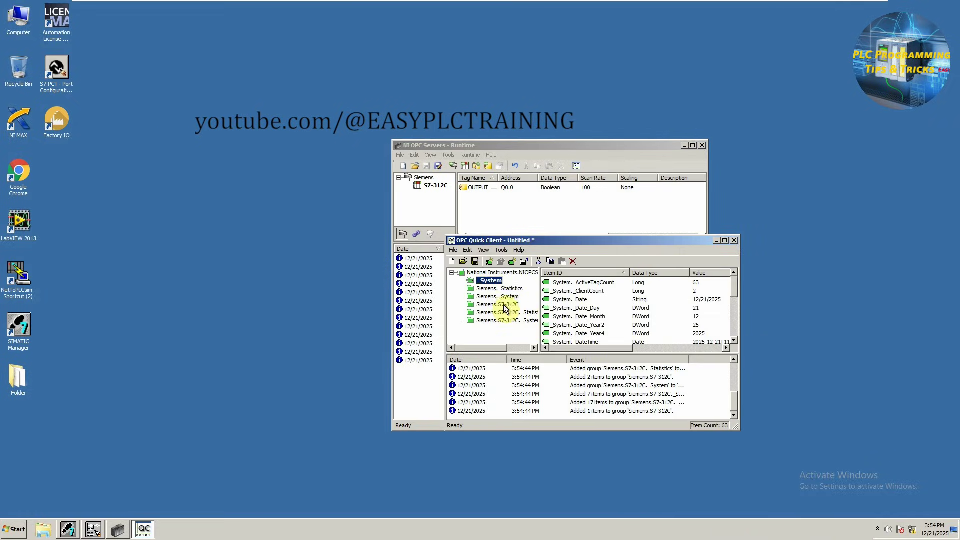
click(506, 305)
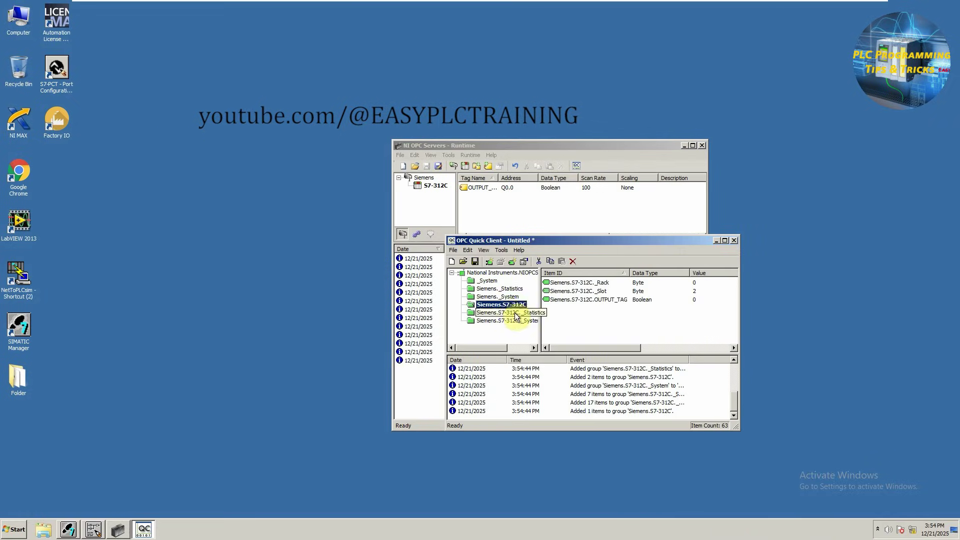
click(614, 301)
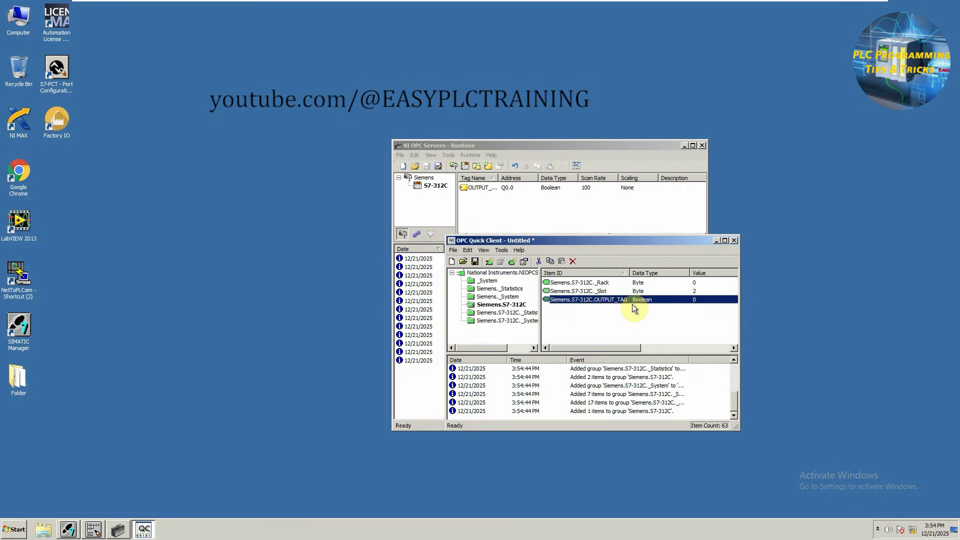
click(606, 310)
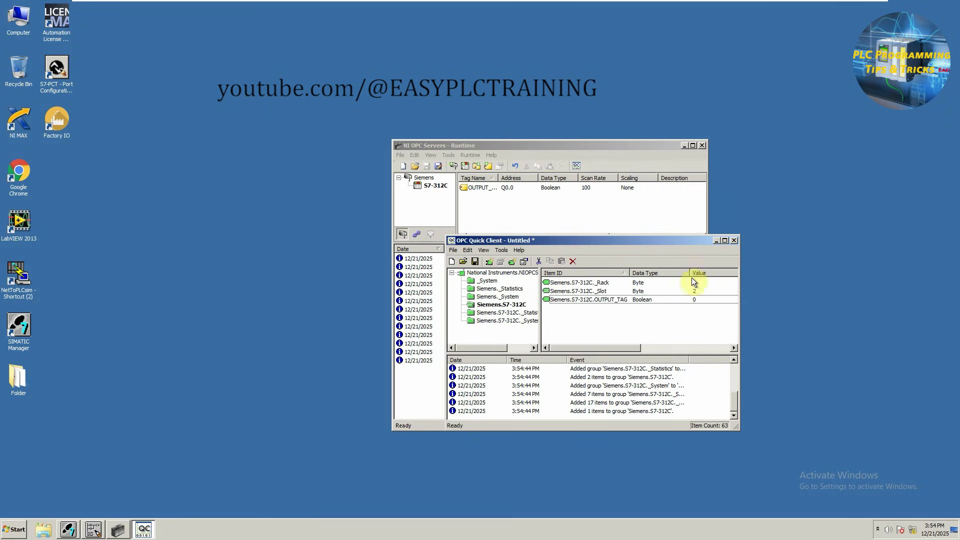
click(95, 530)
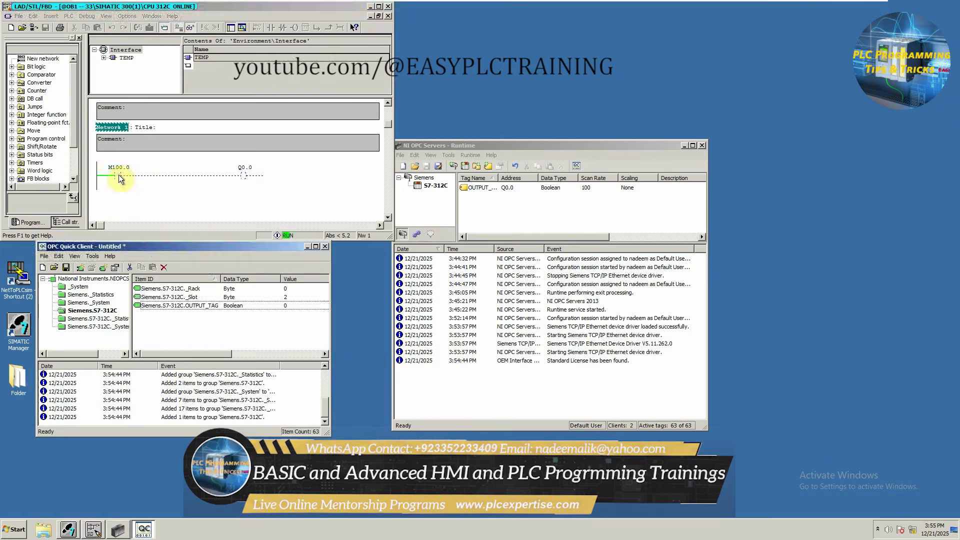
Force contact M100.0 to 1 to energise Q0.0, then back to 0.
right_click(118, 175)
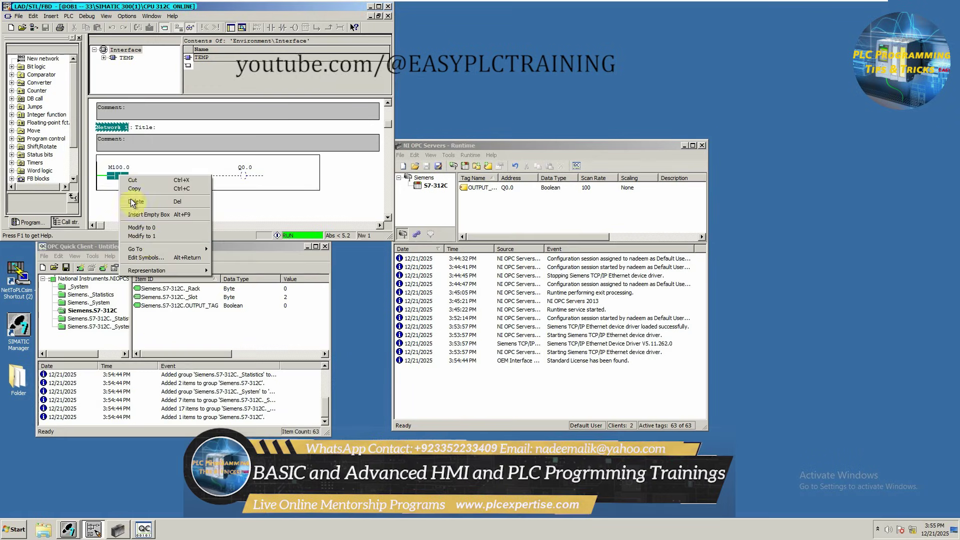
click(146, 237)
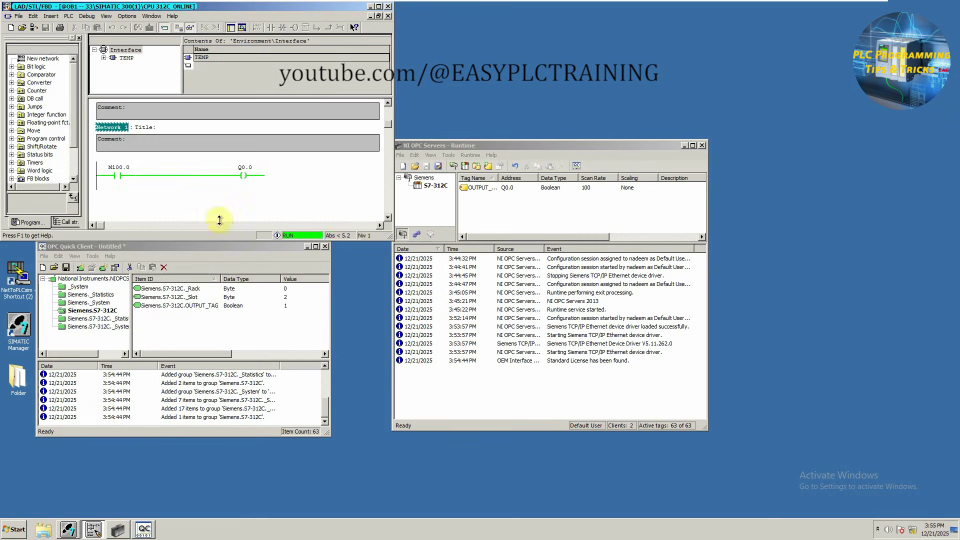
right_click(117, 175)
click(138, 228)
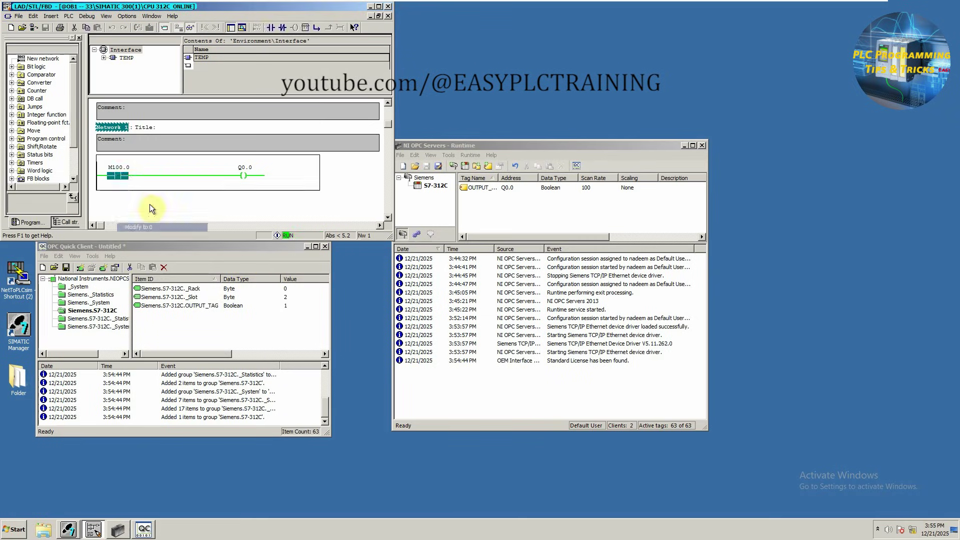
Close OPC Quick Client without saving and minimize the ladder editor and OPC server windows.
click(325, 246)
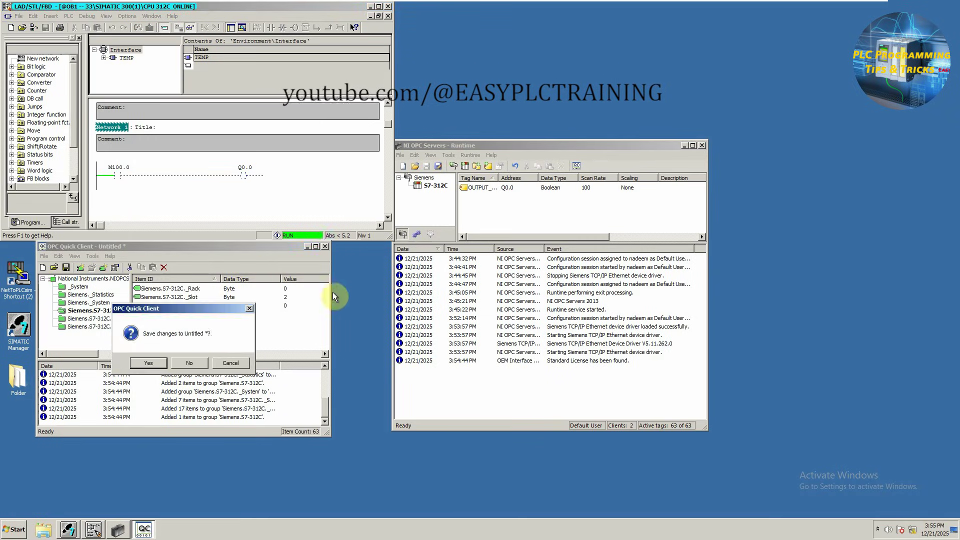
click(194, 363)
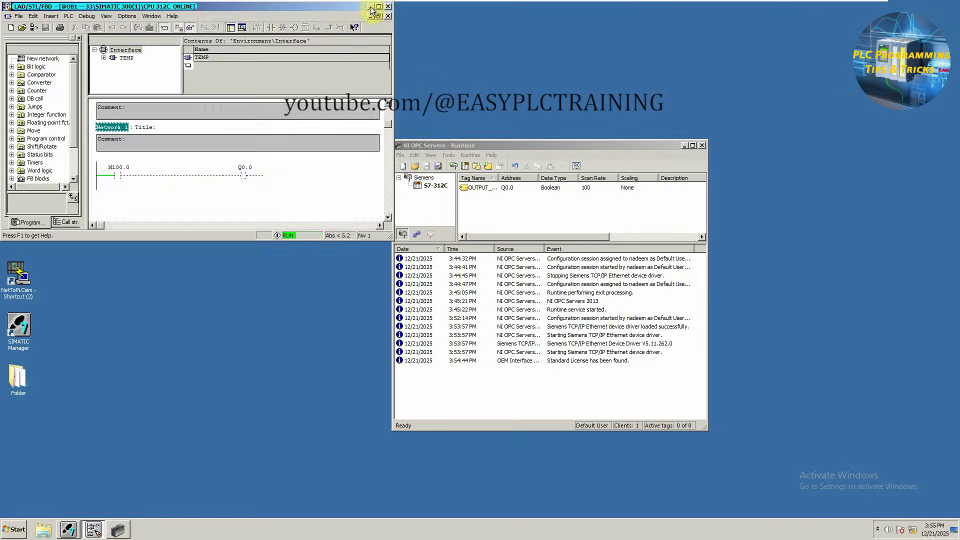
click(371, 10)
click(684, 146)
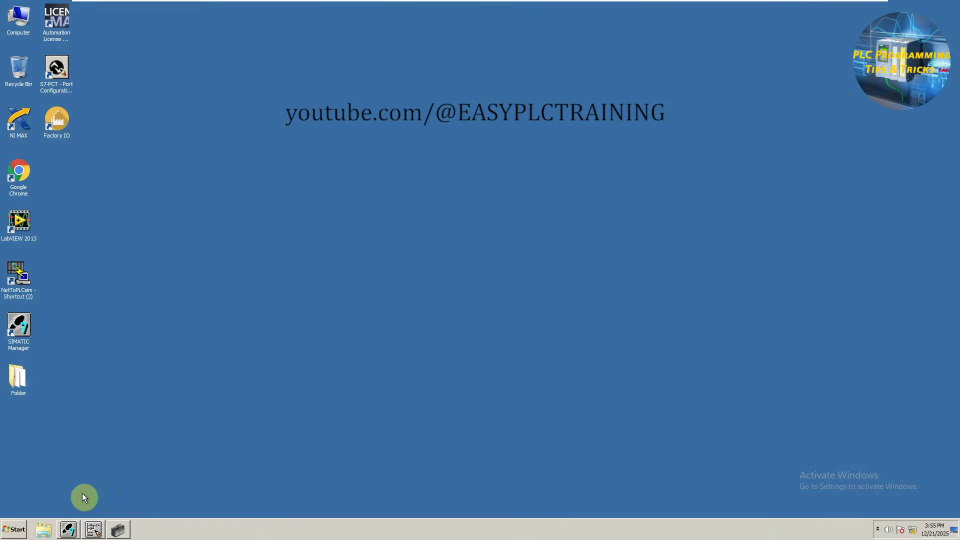
Launch LabVIEW 2013 and create a blank project.
click(13, 529)
click(69, 311)
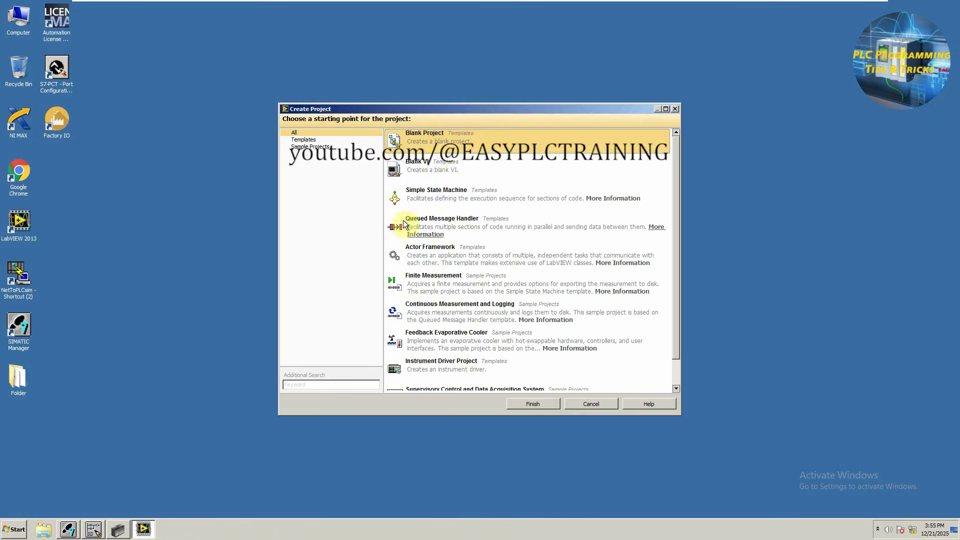
click(529, 404)
Add an OPC Client I/O server under My Computer linked to NIOPCServers.V5 on this machine.
right_click(44, 308)
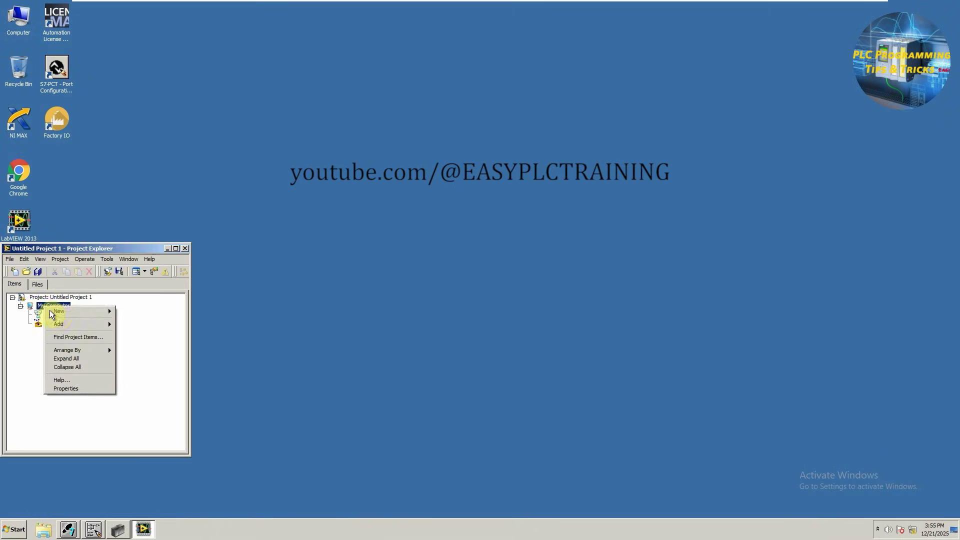
mouse_move(56, 312)
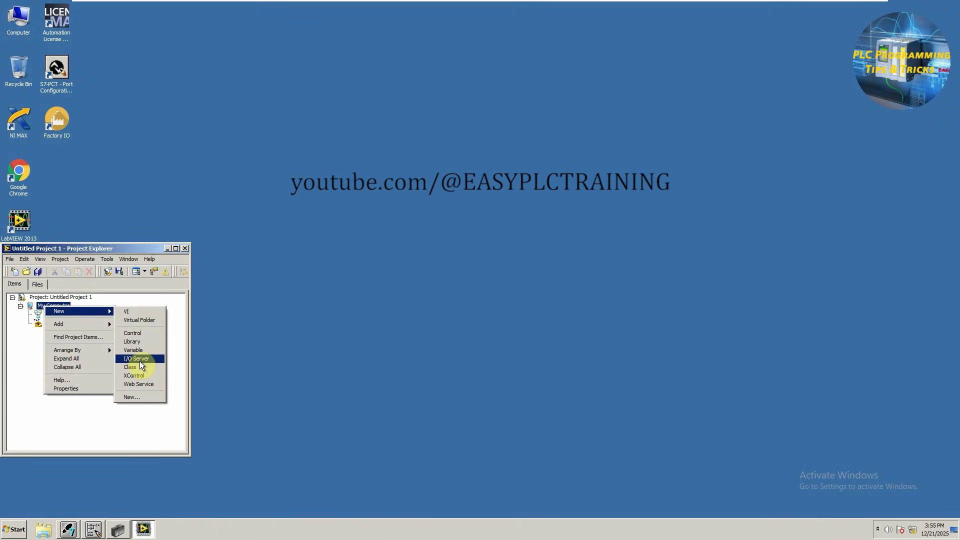
click(140, 359)
click(70, 363)
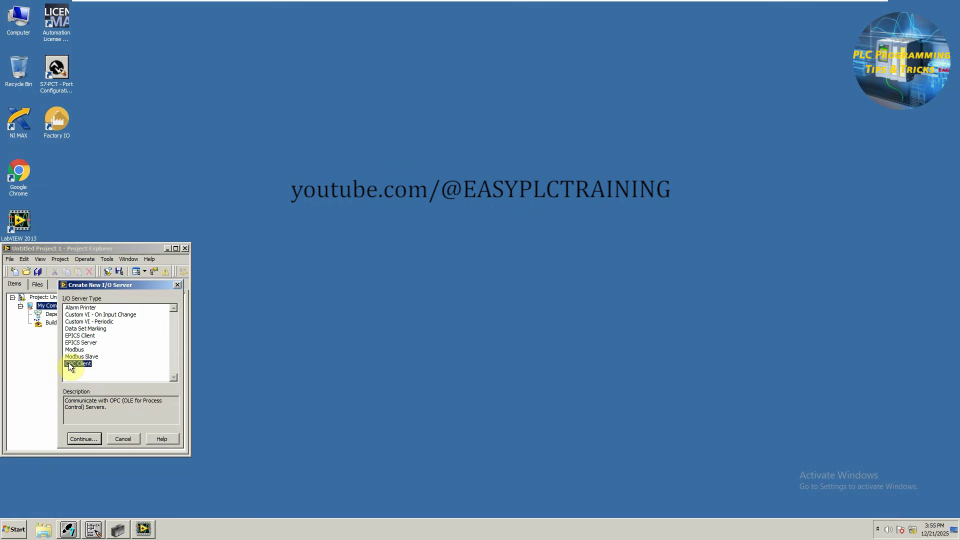
click(81, 439)
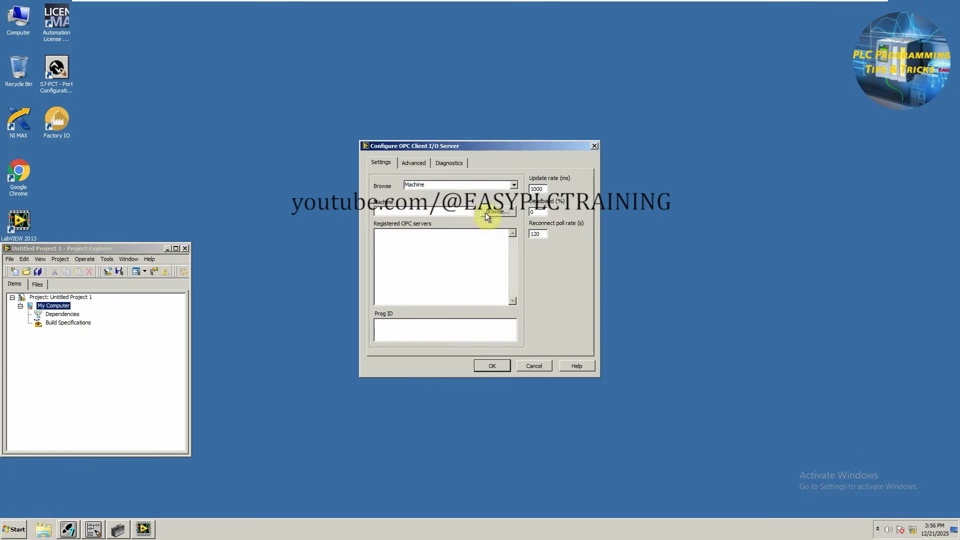
click(493, 212)
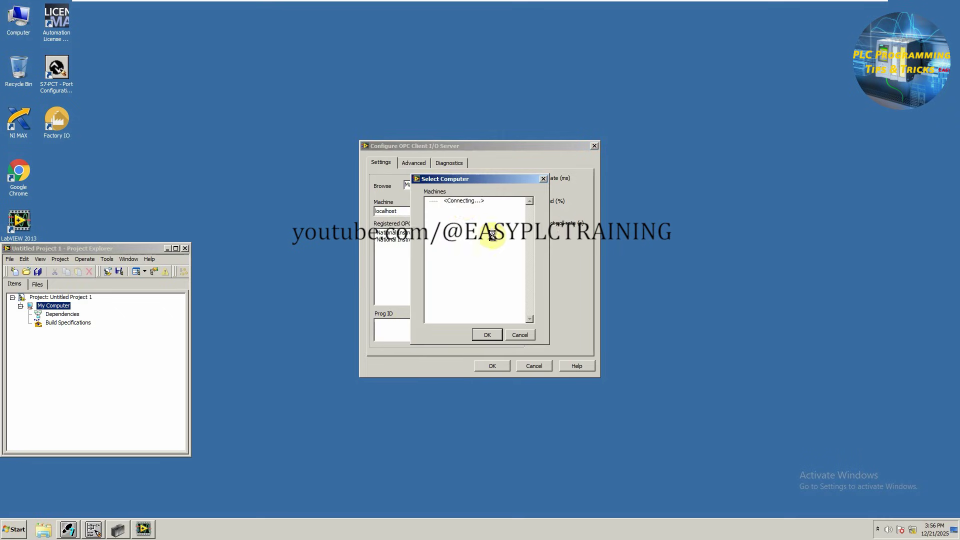
click(464, 202)
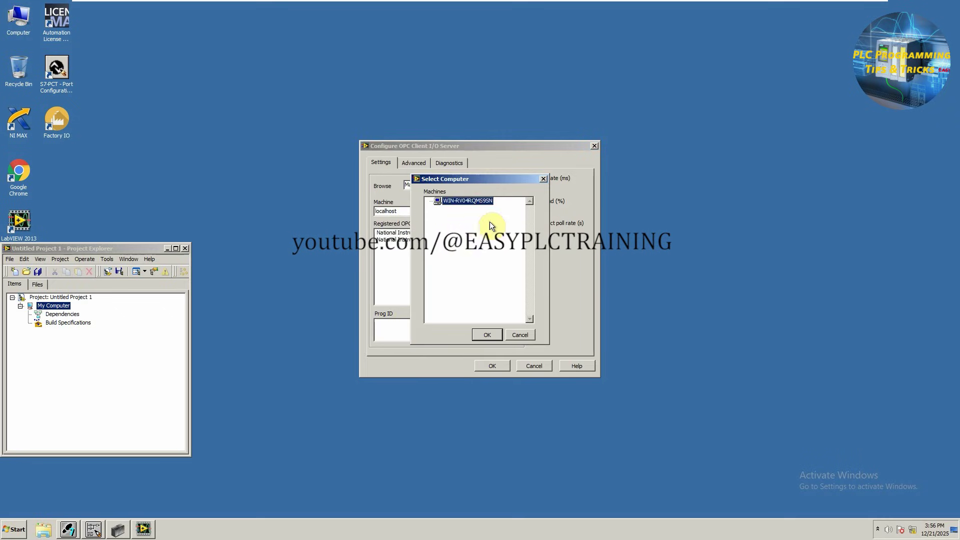
click(487, 336)
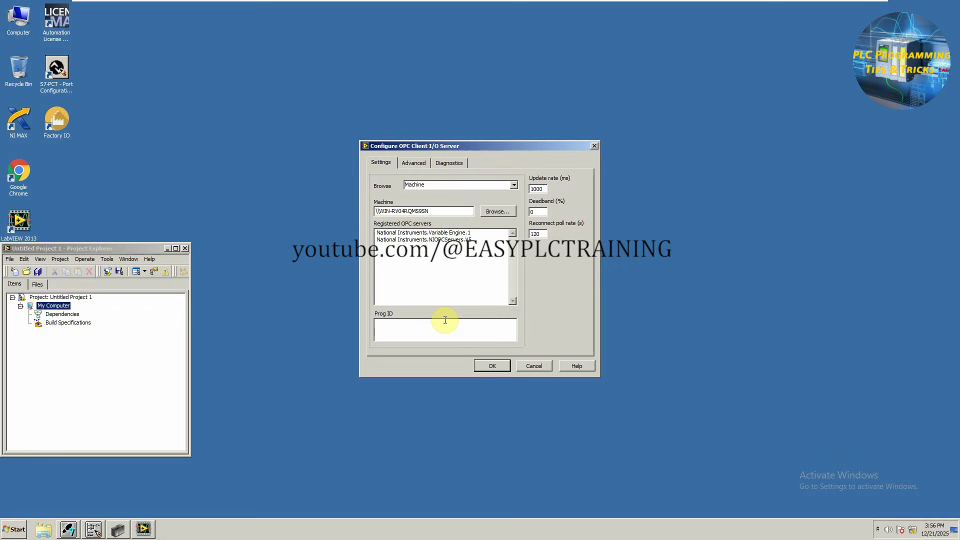
click(459, 241)
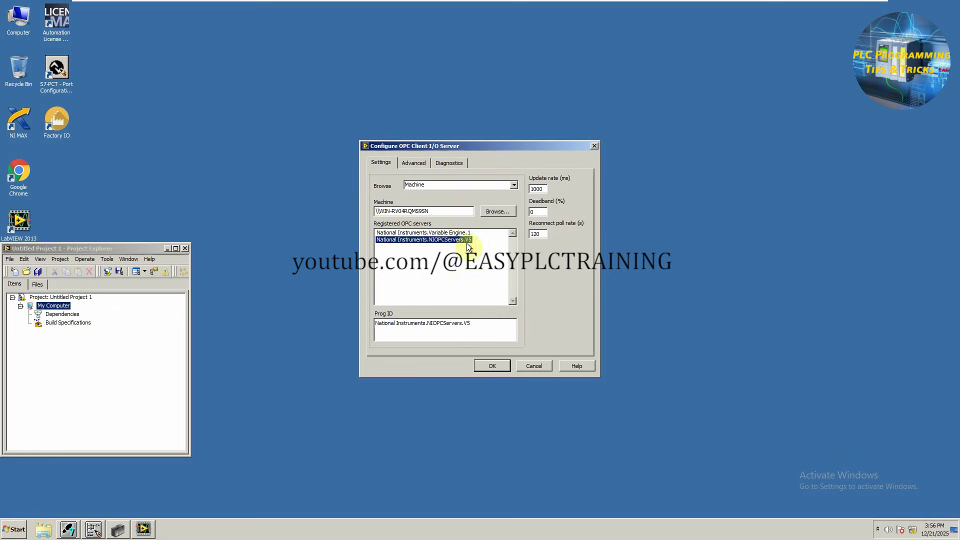
click(481, 362)
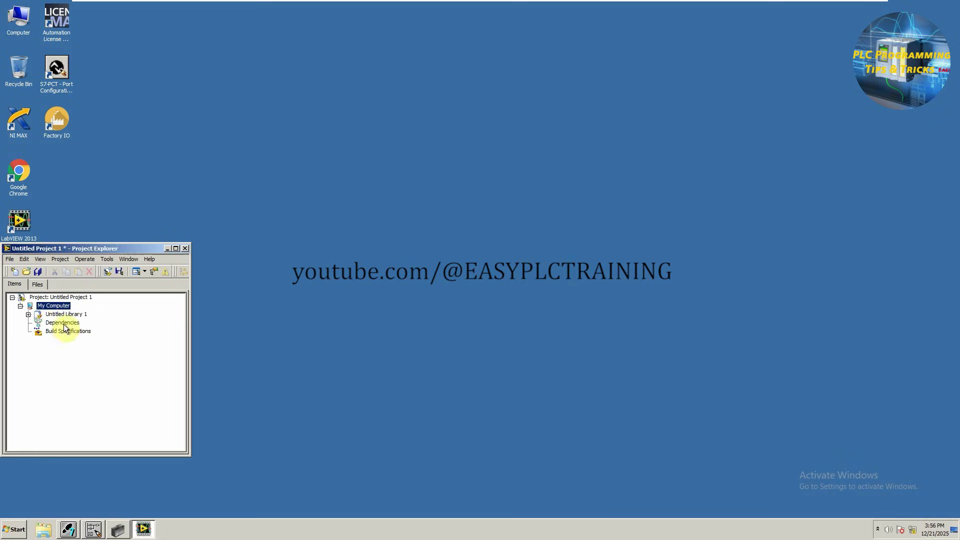
Add a new empty library, Untitled Library 2, under My Computer.
right_click(47, 309)
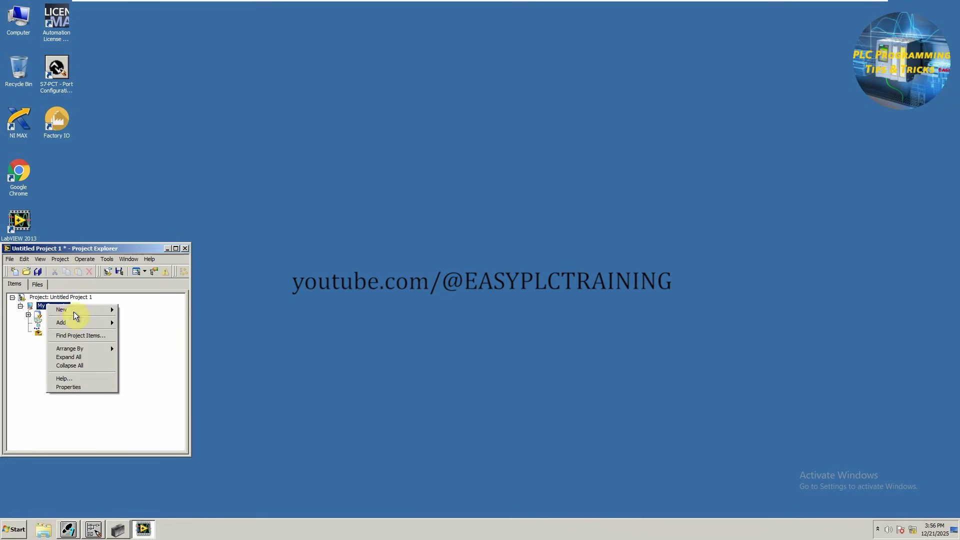
mouse_move(73, 311)
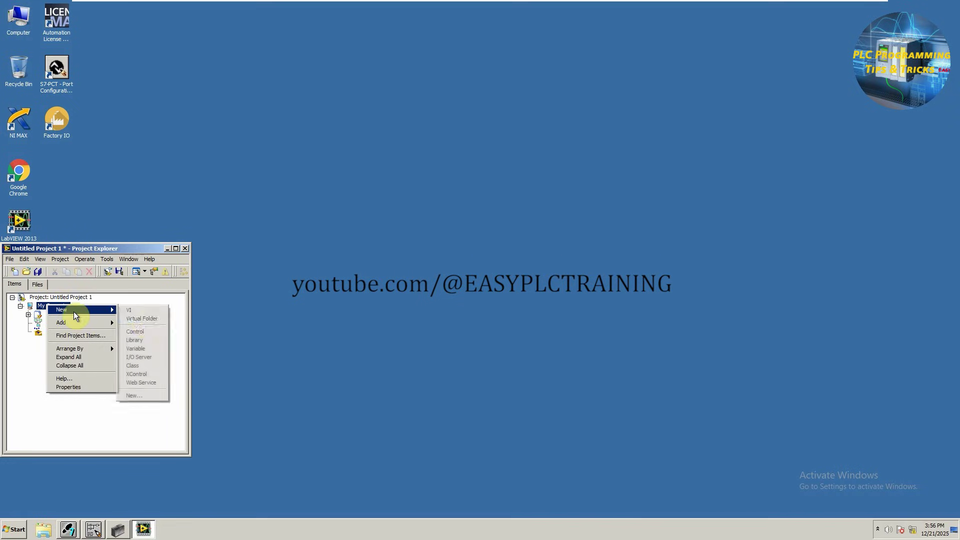
click(145, 342)
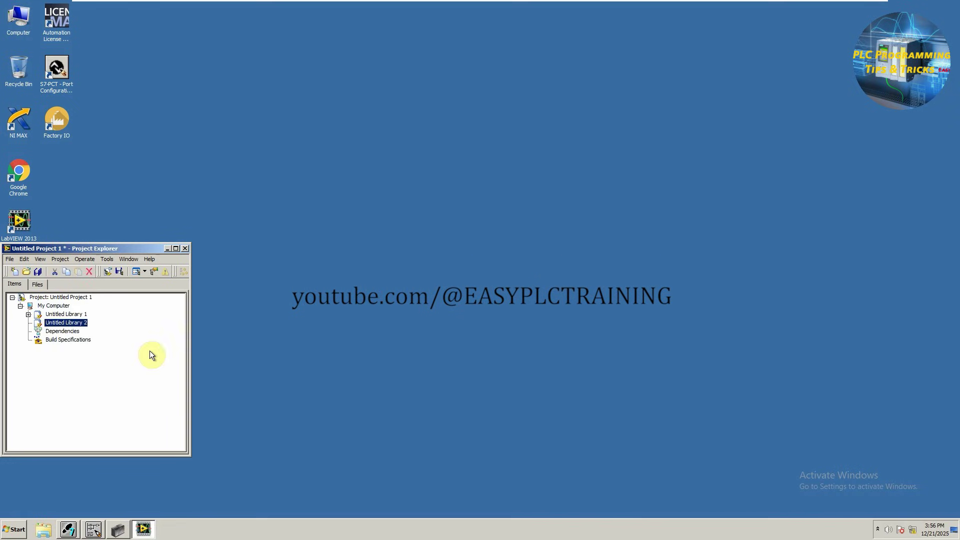
right_click(53, 326)
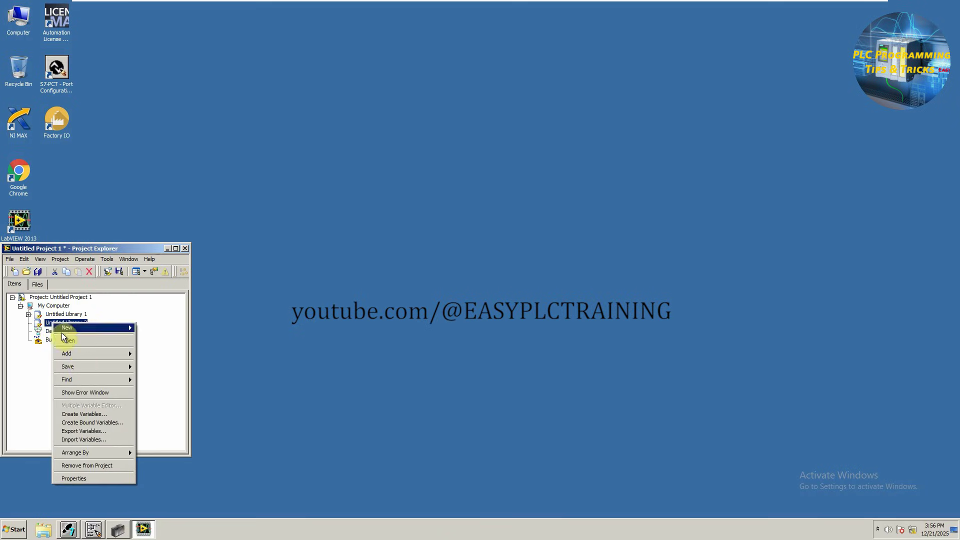
mouse_move(110, 333)
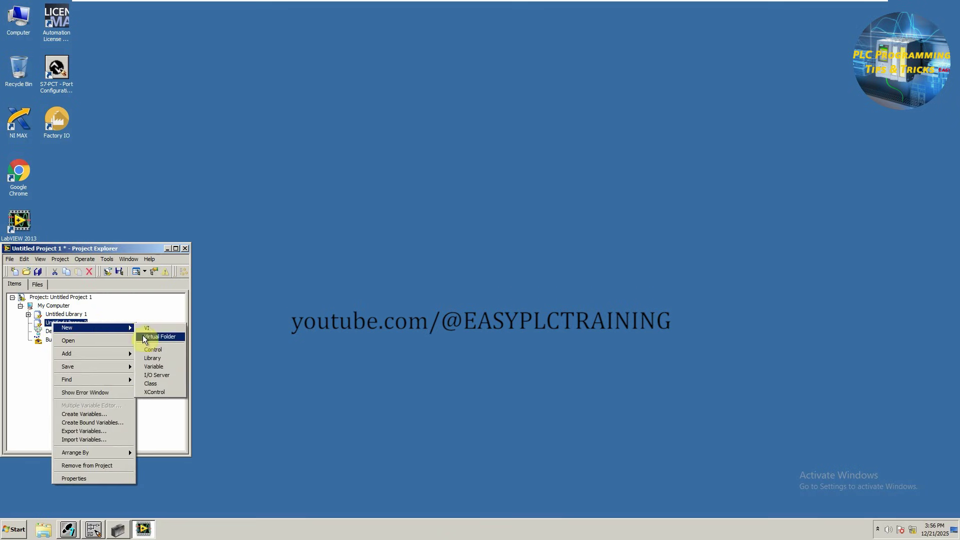
Create an OUTPUT_TAG shared variable bound to the S7-312C device's OUTPUT_TAG.
click(101, 424)
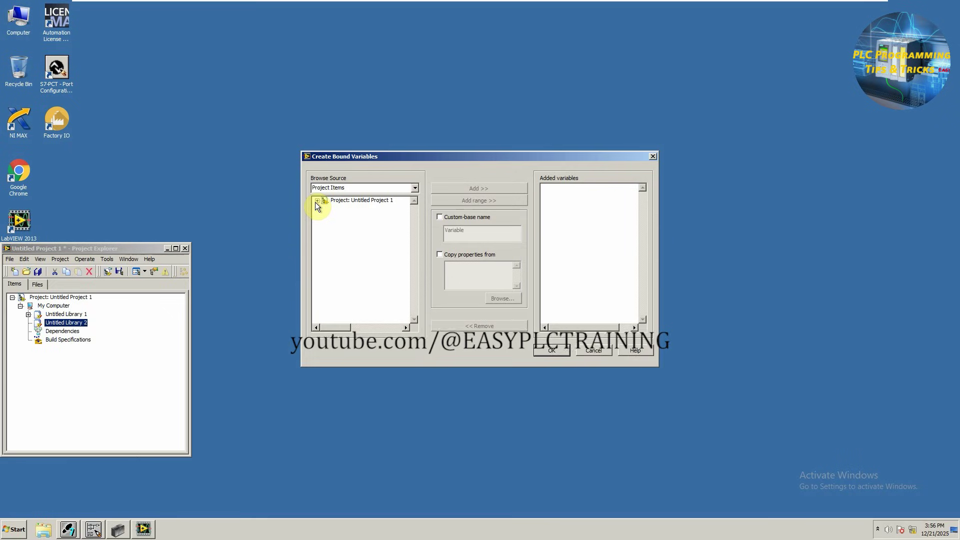
click(316, 201)
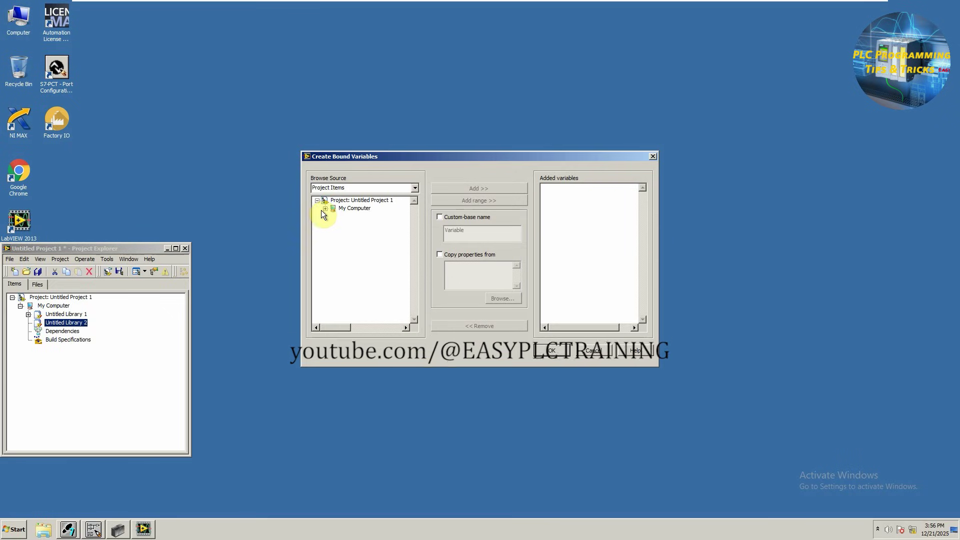
click(325, 209)
click(333, 217)
click(340, 225)
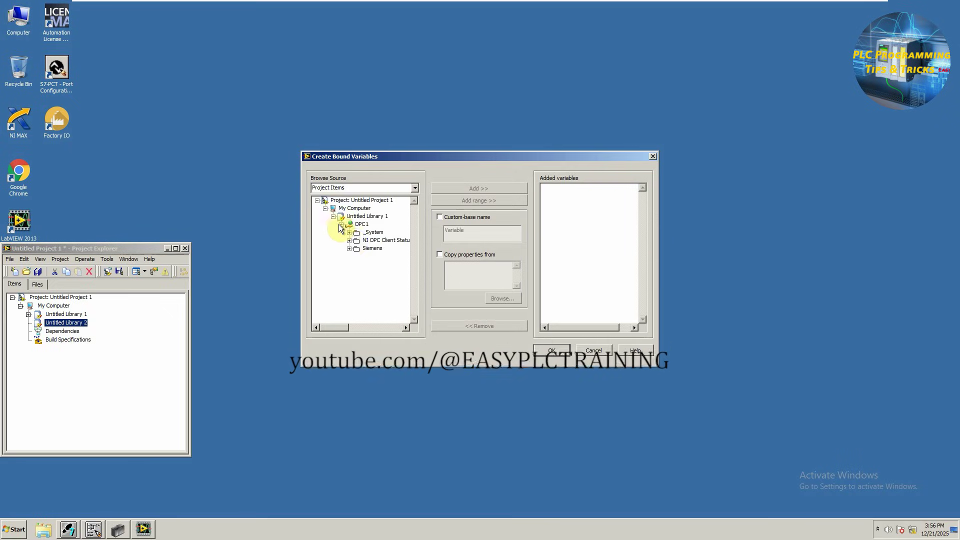
click(349, 248)
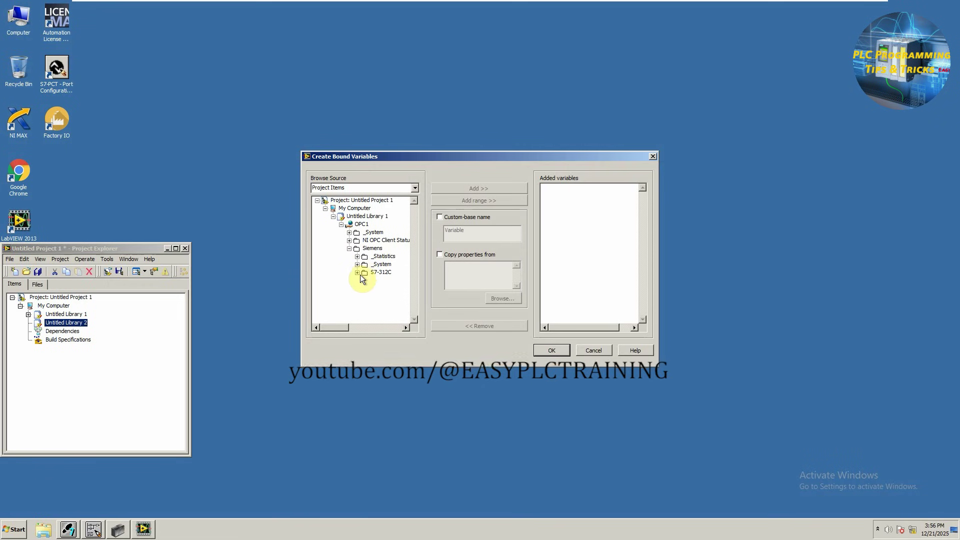
click(357, 273)
click(390, 305)
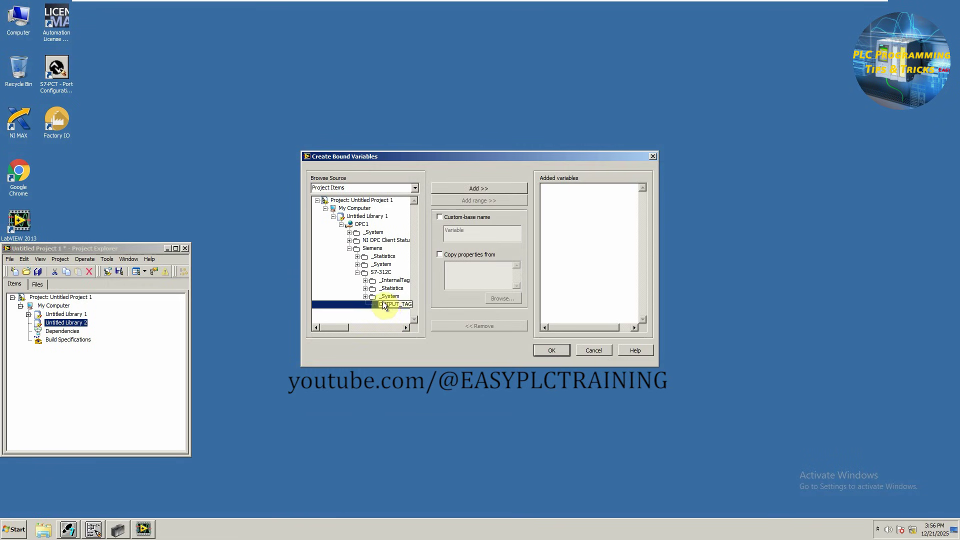
click(475, 190)
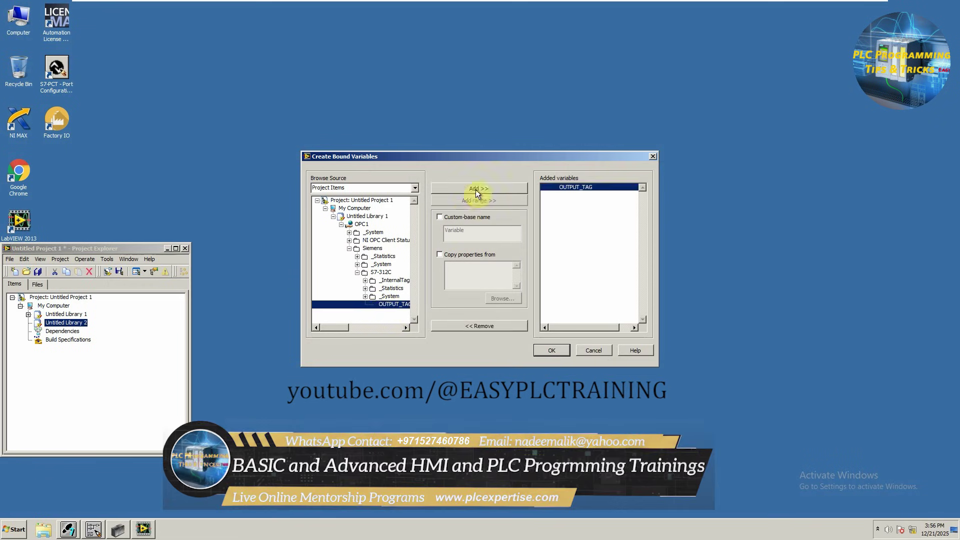
click(552, 350)
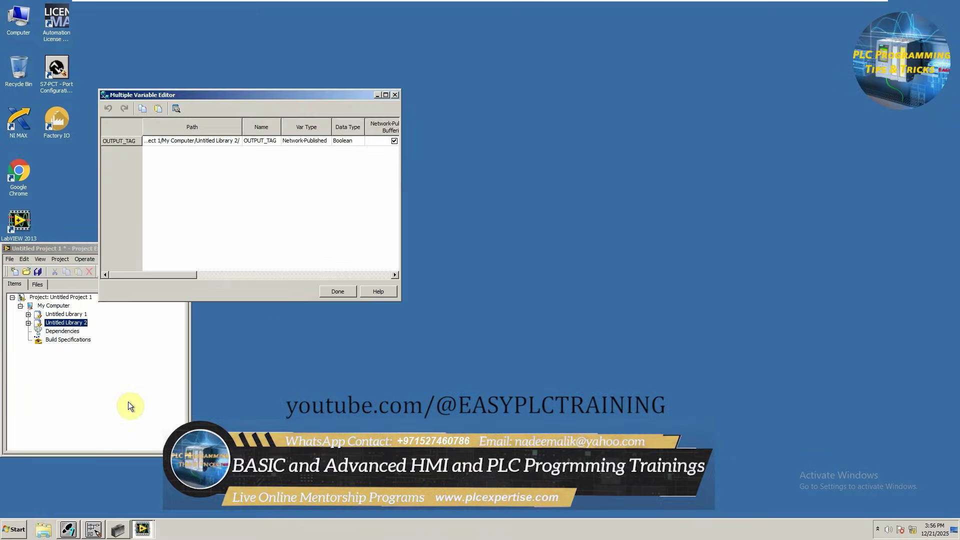
click(337, 292)
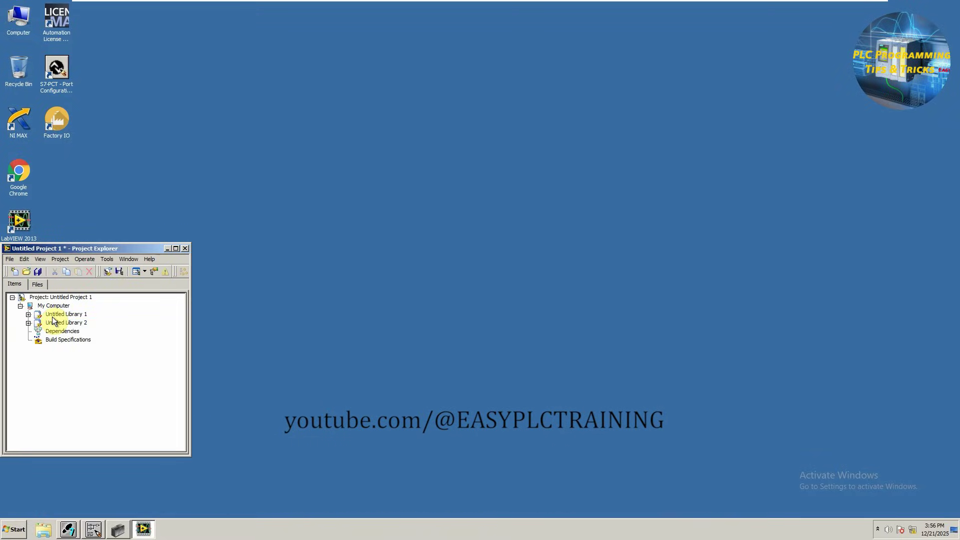
Deploy All for Untitled Library 1 and then Untitled Library 2.
click(28, 323)
click(28, 314)
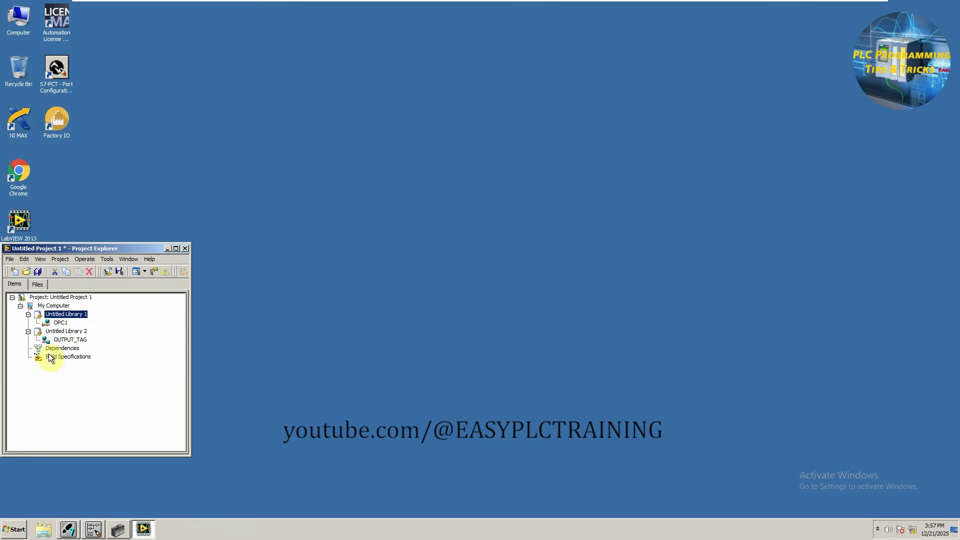
right_click(50, 317)
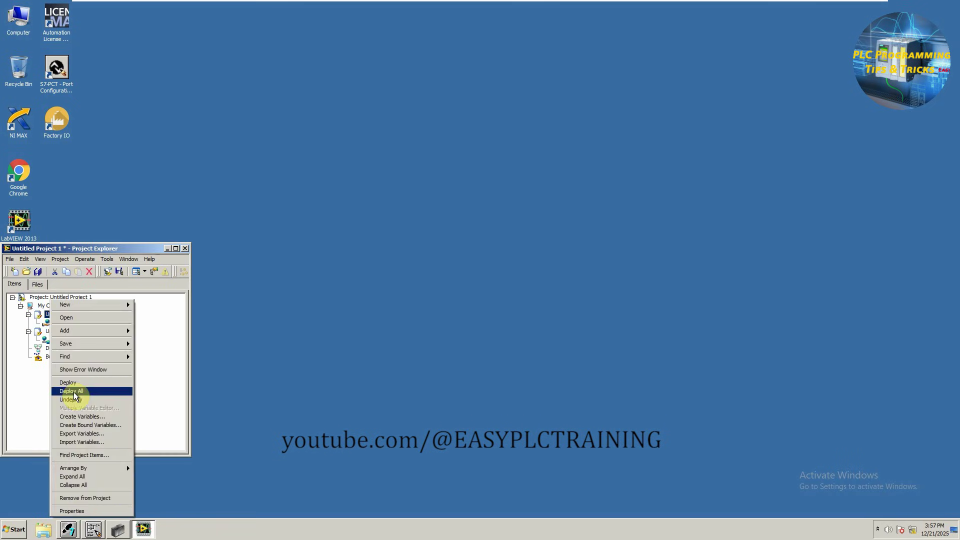
click(73, 392)
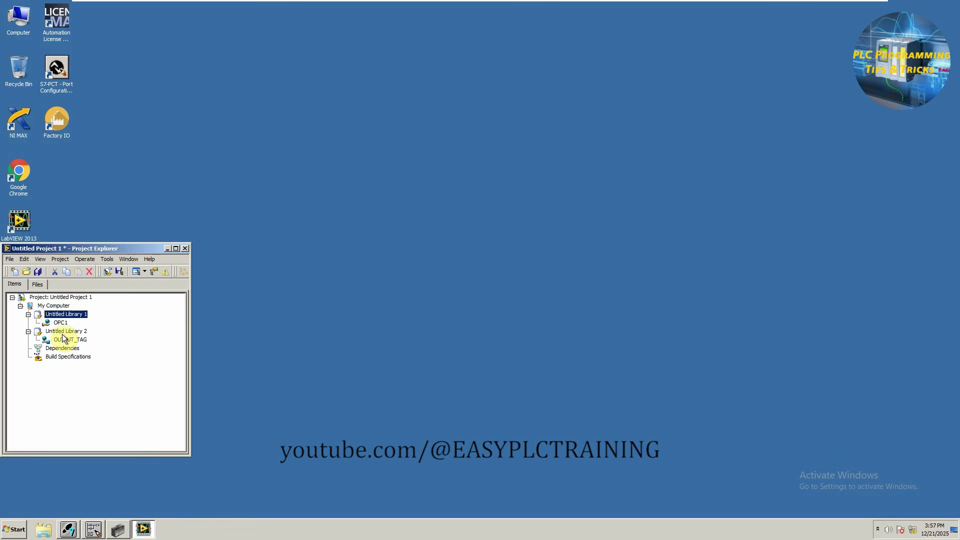
right_click(62, 333)
click(75, 392)
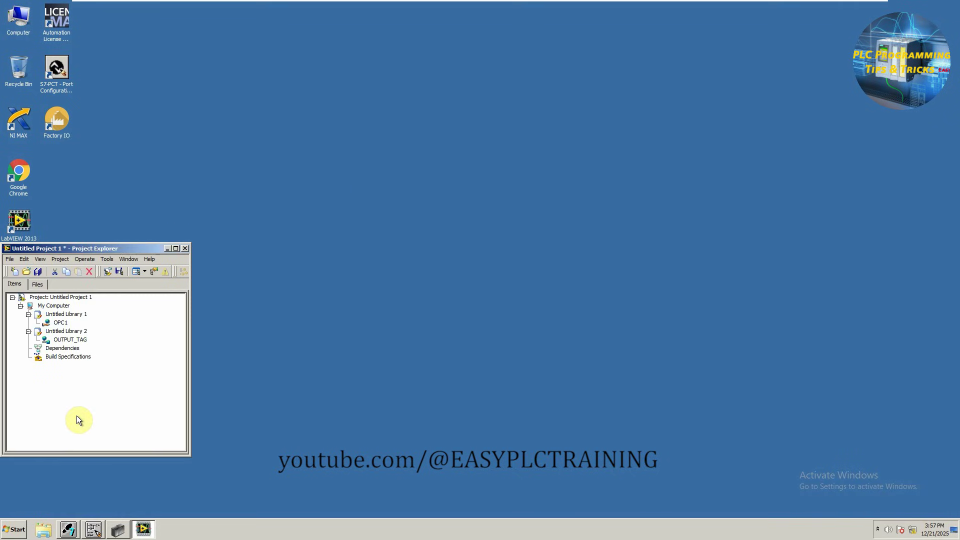
Create a new VI under My Computer.
right_click(47, 310)
mouse_move(60, 315)
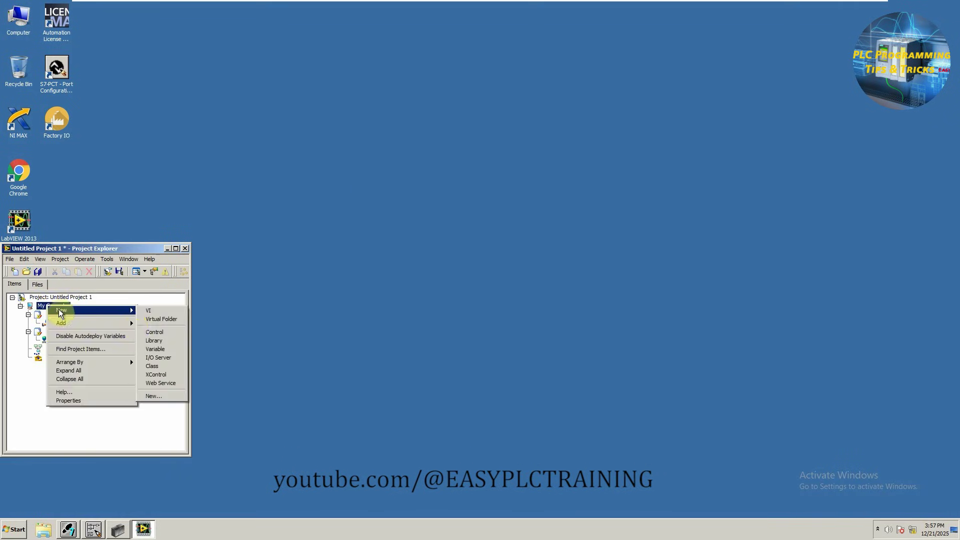
click(156, 313)
Place a square LED labelled 'Q 0.0' on the front panel and show the block diagram.
right_click(262, 236)
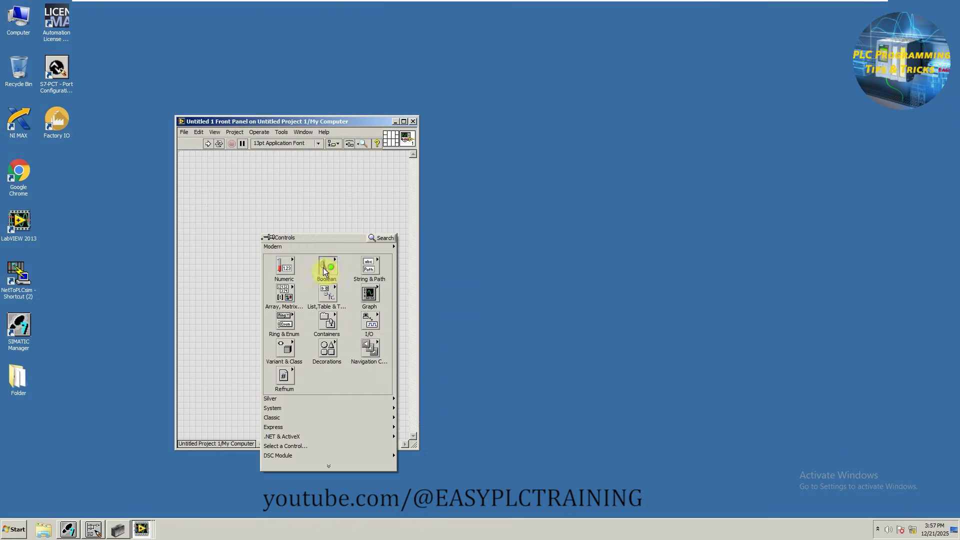
mouse_move(326, 270)
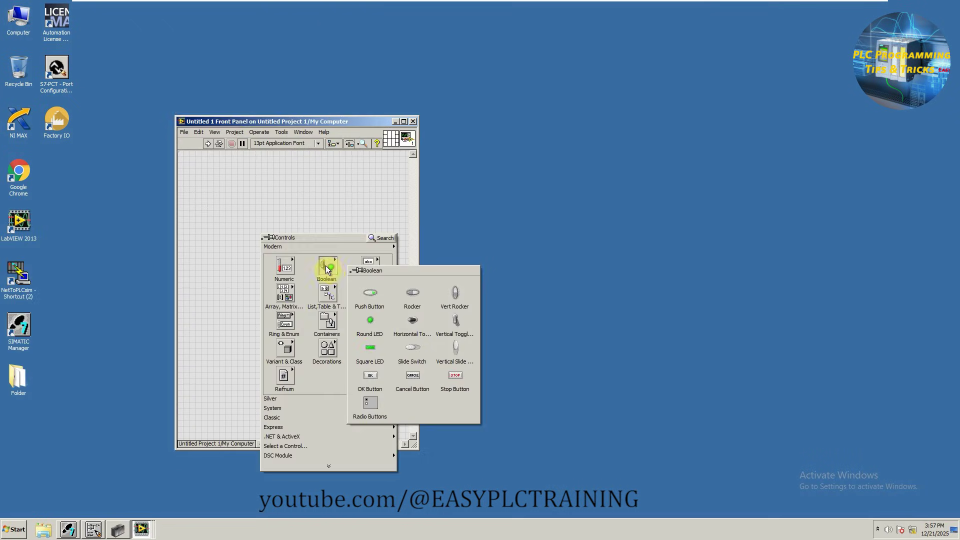
click(371, 347)
click(283, 257)
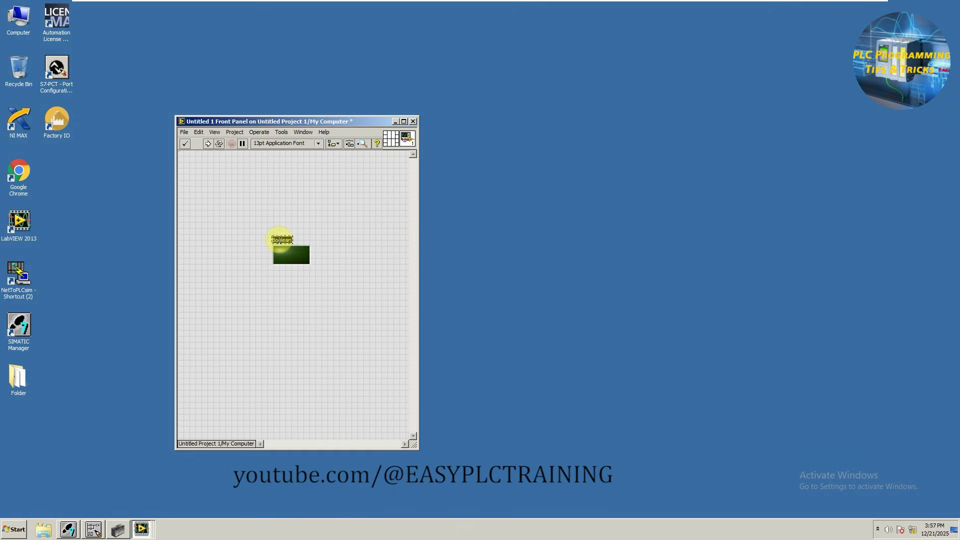
text(Q 0.0)
click(292, 224)
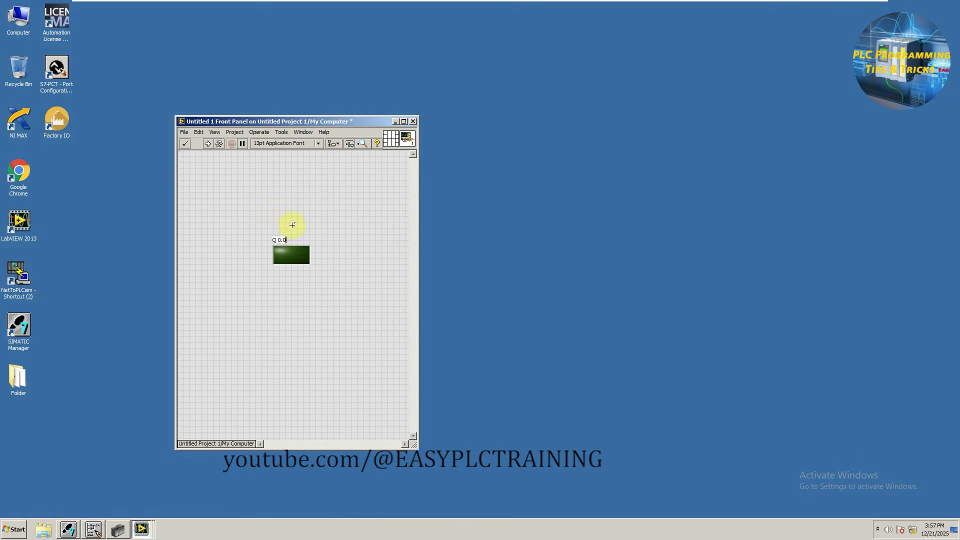
click(292, 256)
right_click(295, 255)
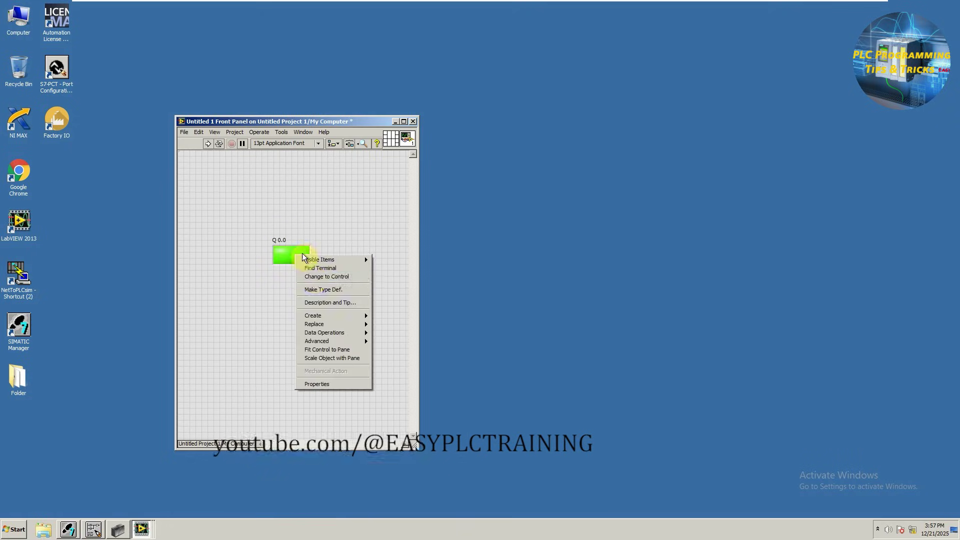
click(313, 278)
key(ctrl+e)
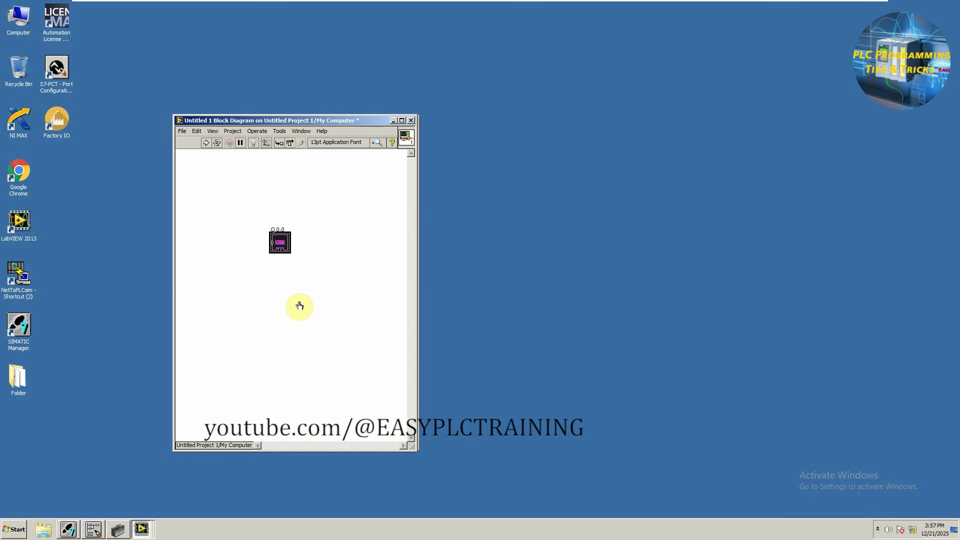
Create an OUTPUT_TAG shared variable node wired into the Q 0.0 terminal.
right_click(274, 245)
mouse_move(312, 331)
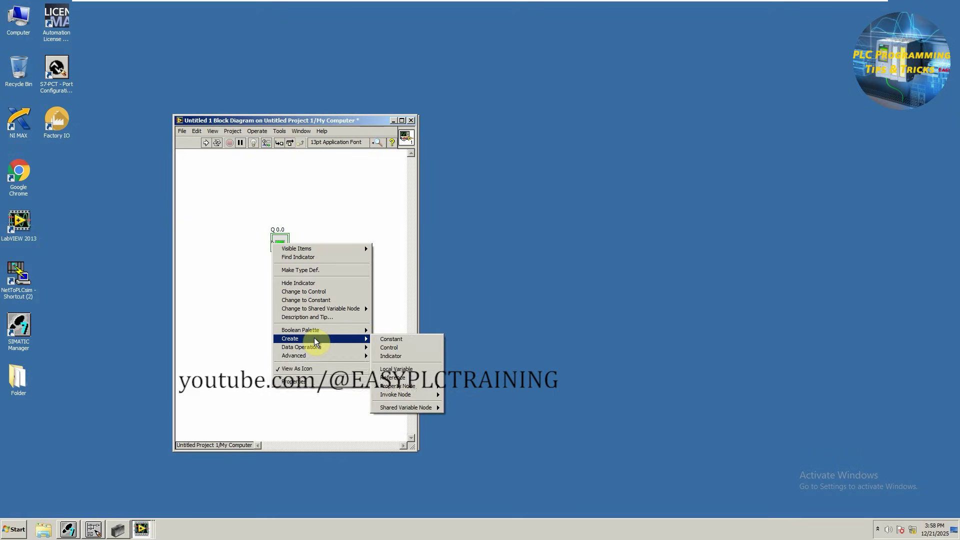
mouse_move(410, 408)
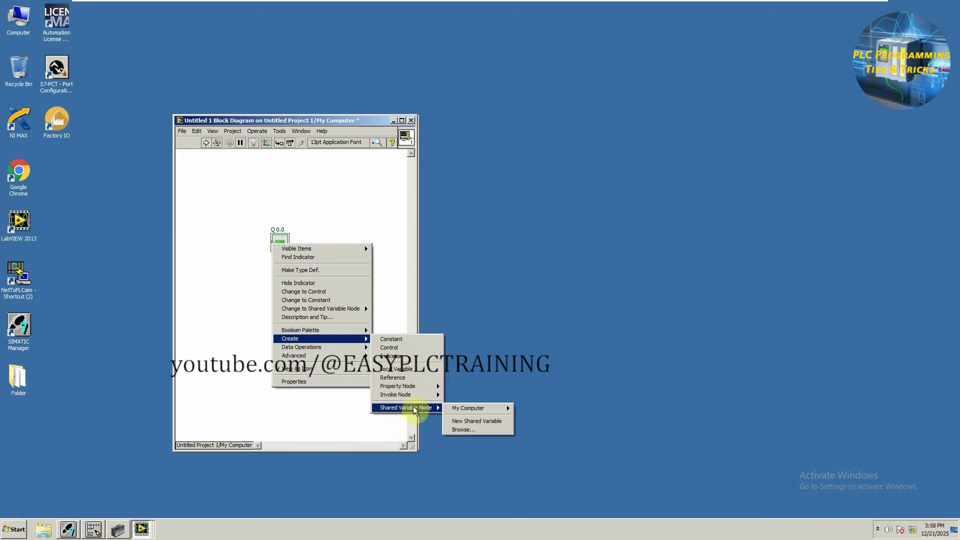
mouse_move(474, 409)
mouse_move(548, 409)
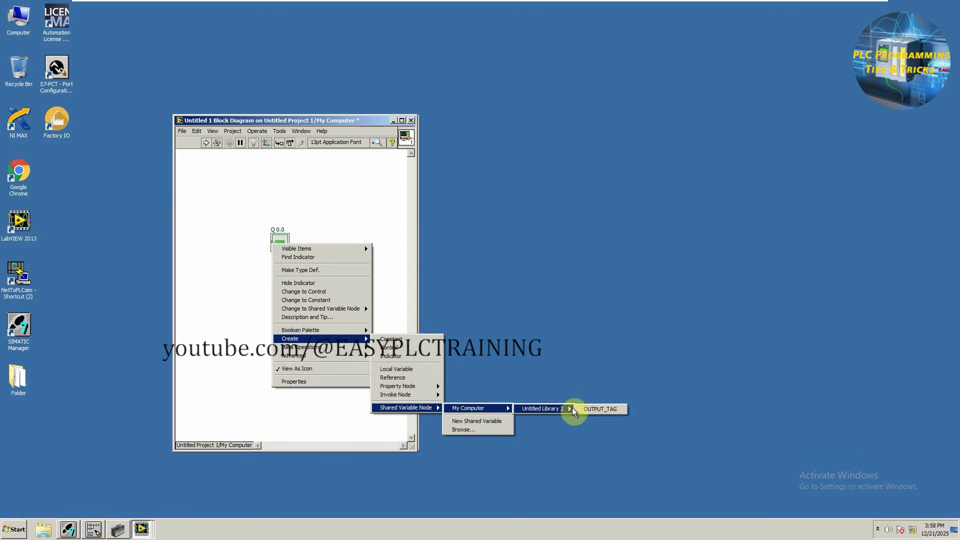
click(588, 410)
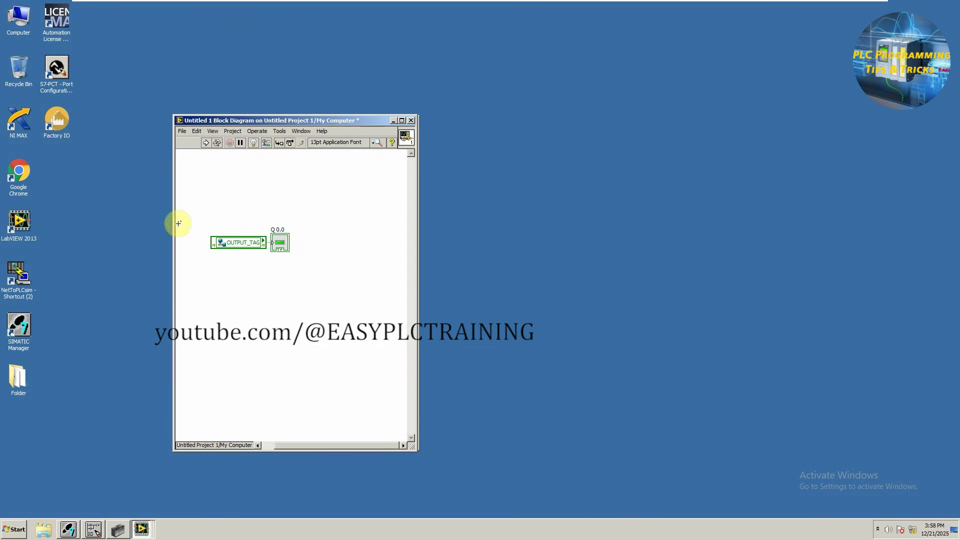
click(282, 287)
Enclose the node and LED in a While Loop with a stop button, then run the VI.
right_click(198, 197)
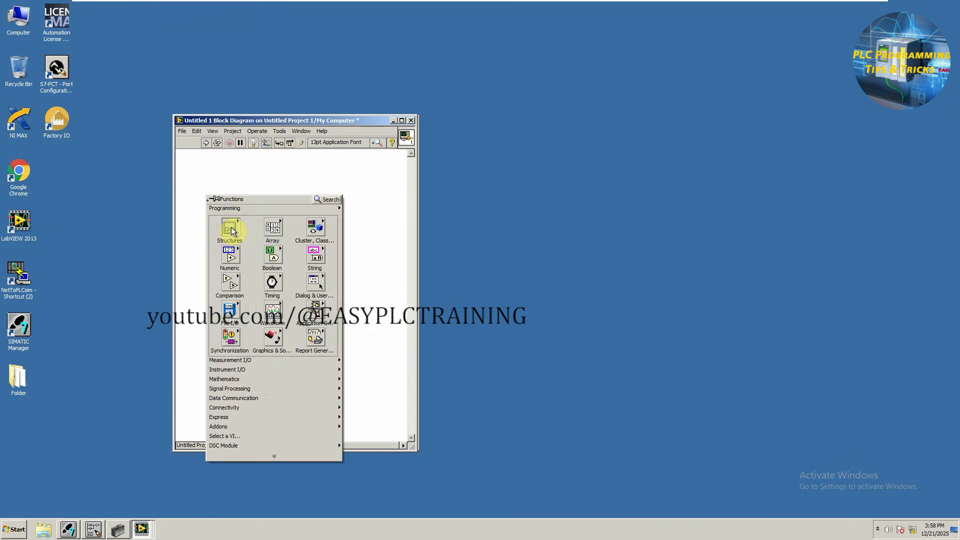
mouse_move(231, 228)
click(315, 258)
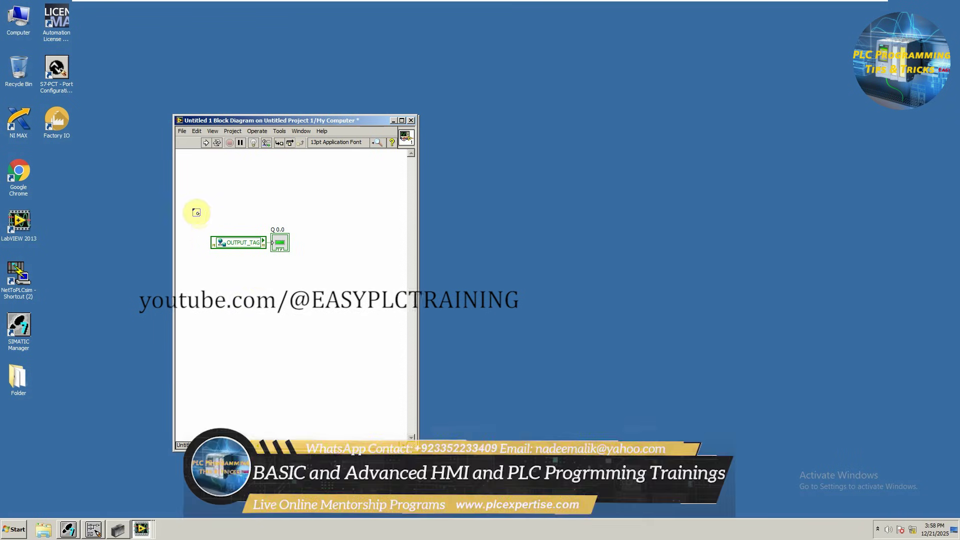
drag(192, 209, 333, 307)
right_click(324, 299)
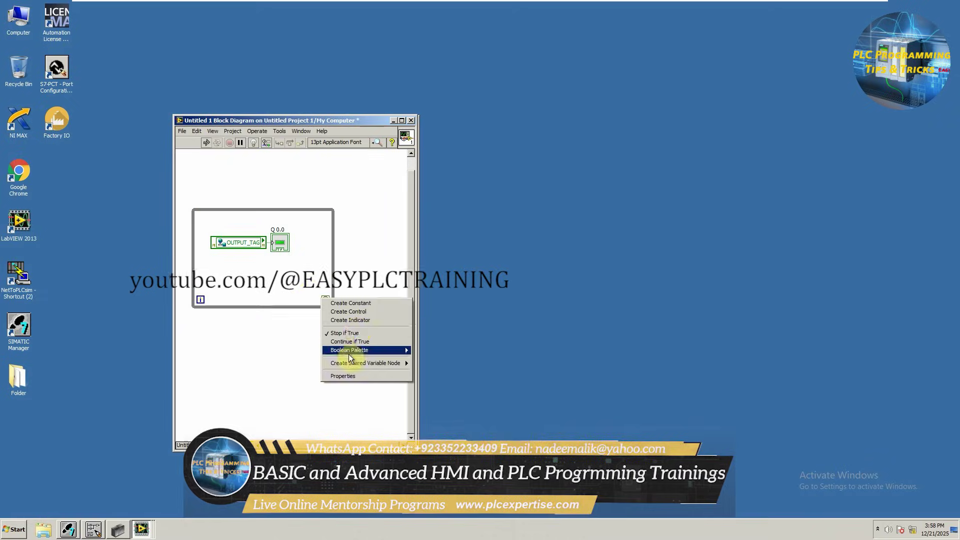
click(350, 311)
drag(308, 298, 310, 294)
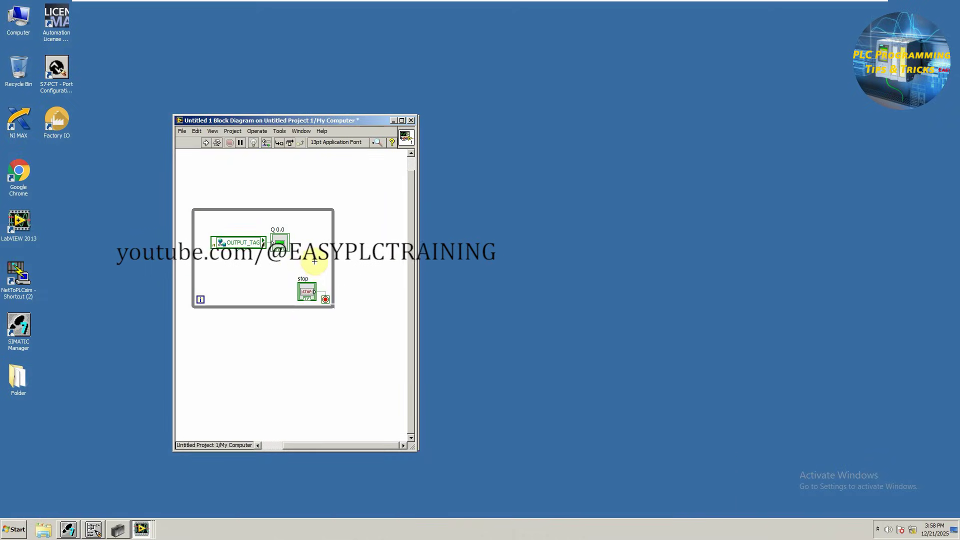
click(205, 145)
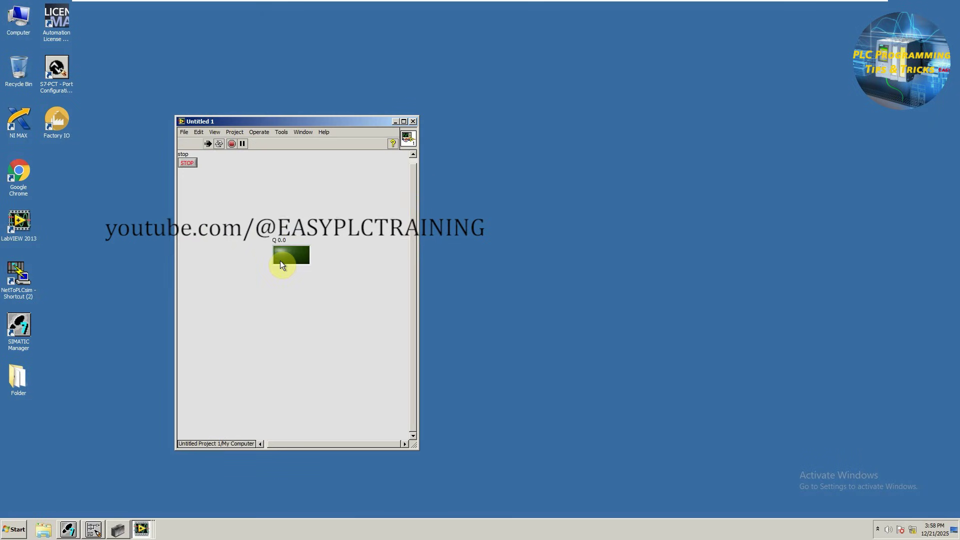
In the LAD editor, modify M100.0 to 1 and back to 0 while watching the Q 0.0 LED.
click(88, 536)
drag(332, 133, 238, 251)
click(240, 205)
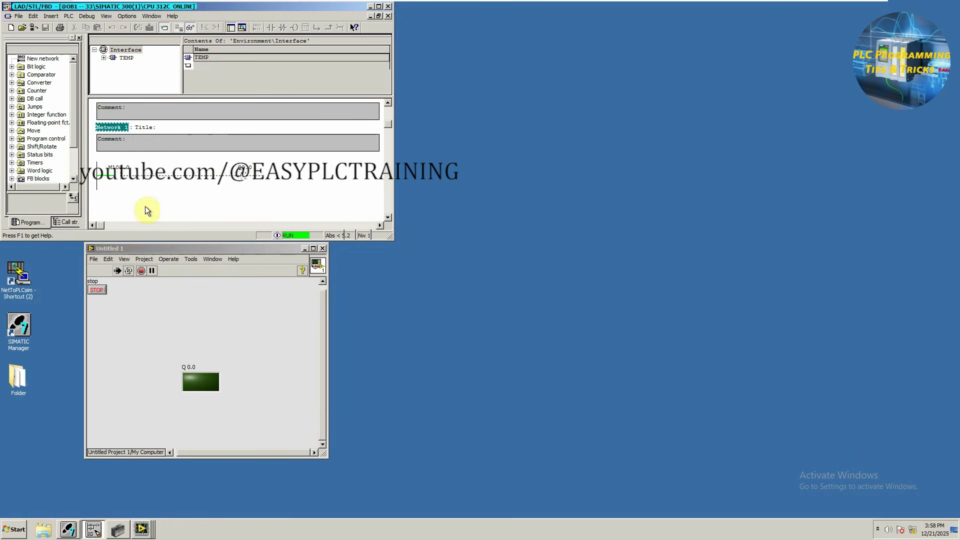
right_click(116, 176)
click(143, 233)
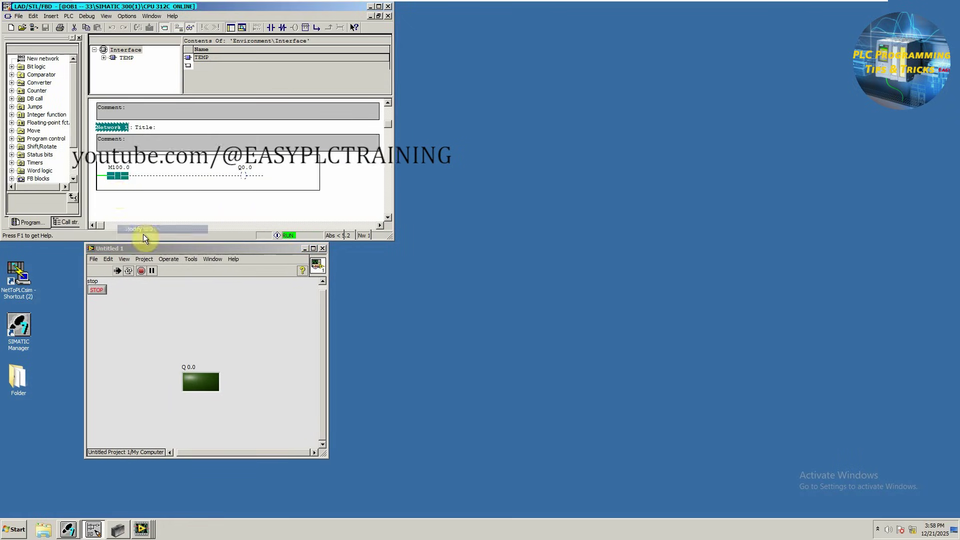
right_click(117, 176)
click(134, 229)
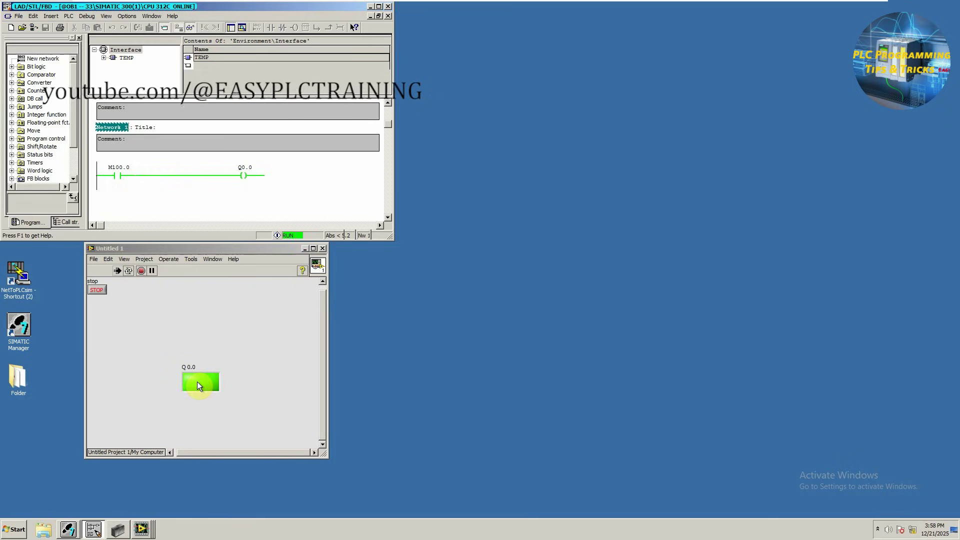
right_click(118, 175)
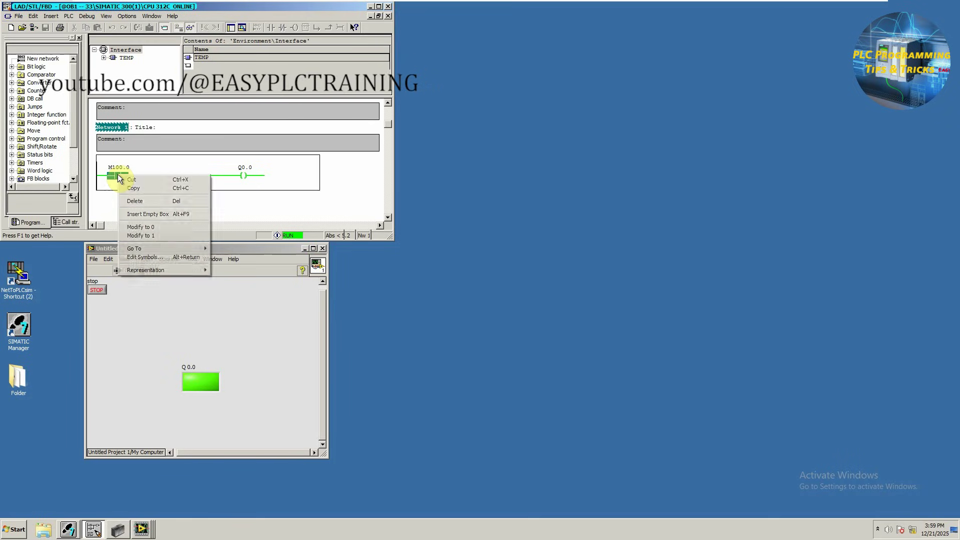
click(140, 228)
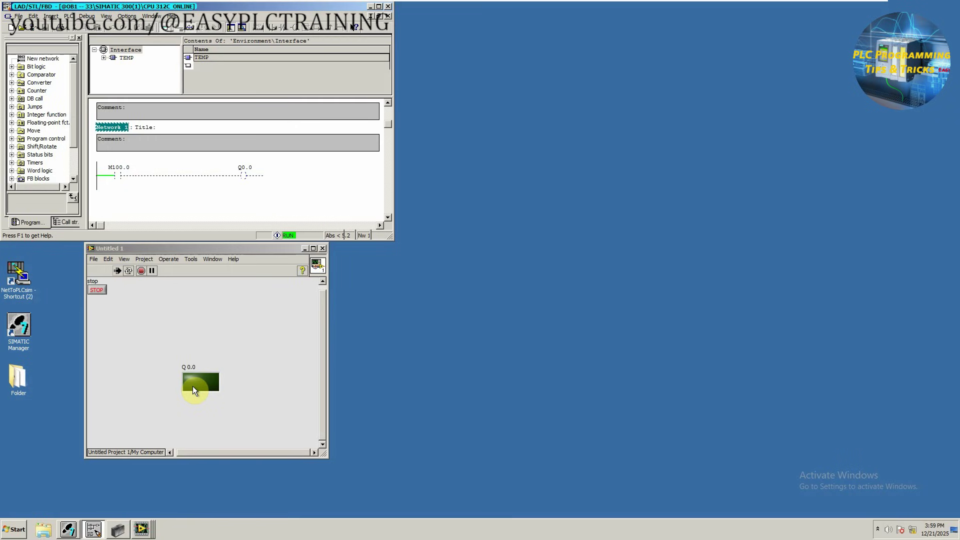
Open NI OPC Servers Runtime from the system tray and select the Q0.0 OUTPUT_TAG.
click(879, 529)
click(891, 474)
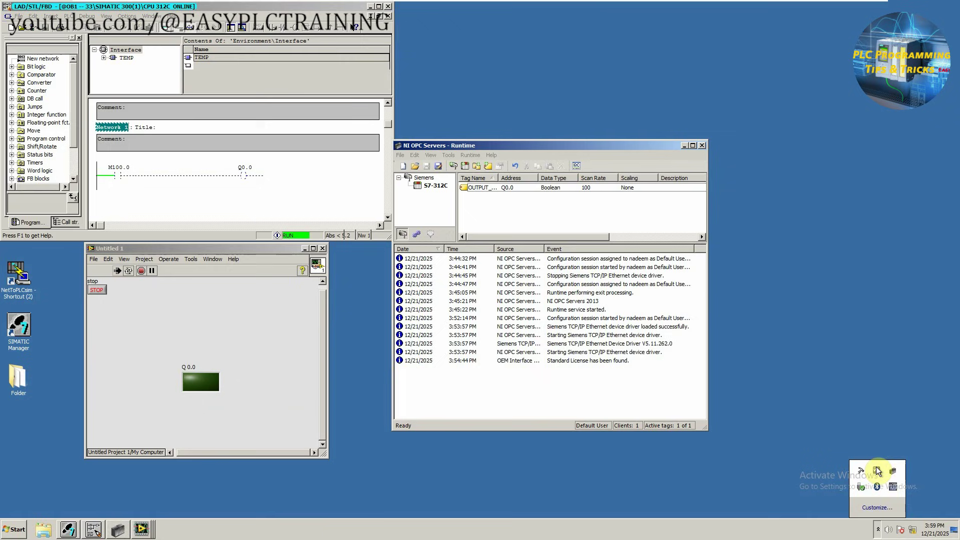
click(481, 187)
click(266, 337)
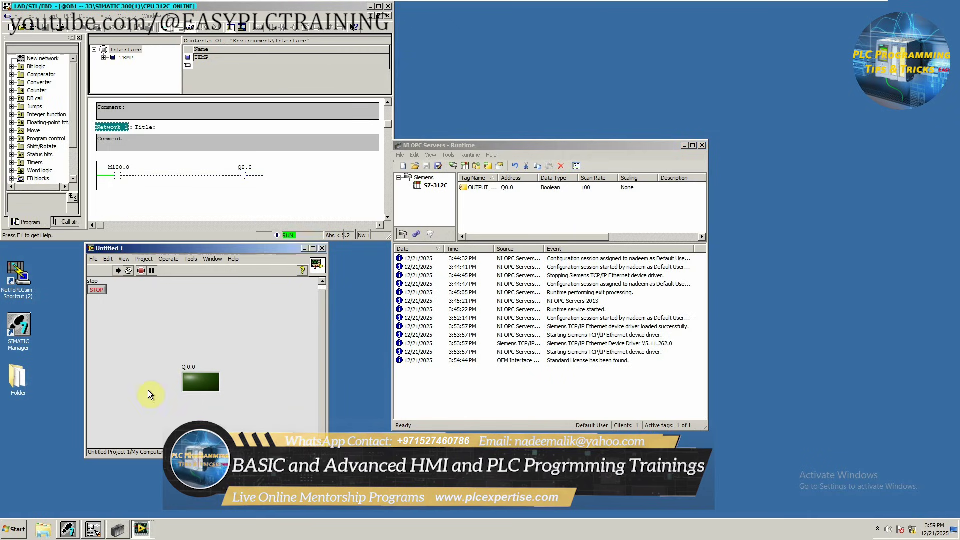